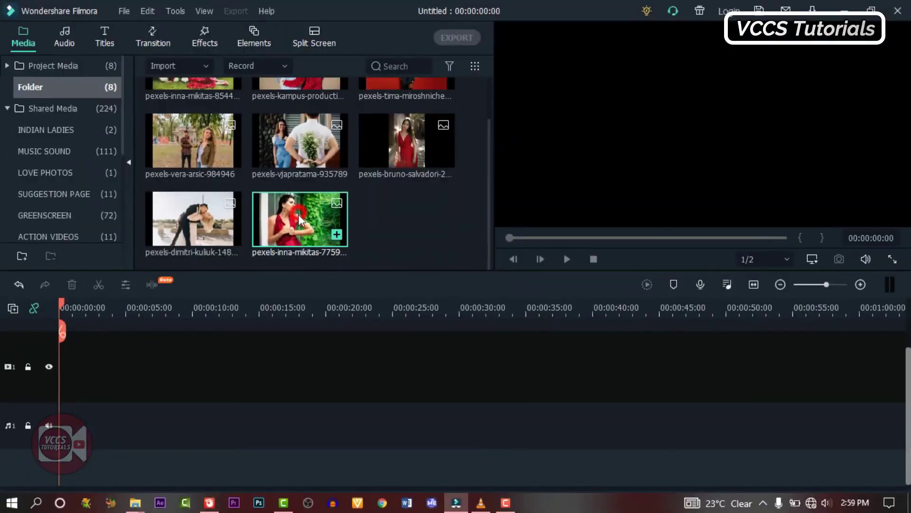
- Place the photo of the red-dress woman beside the green wall at the start of video track 1 and crop it to 16:9
left_click_drag(299, 219, 76, 375)
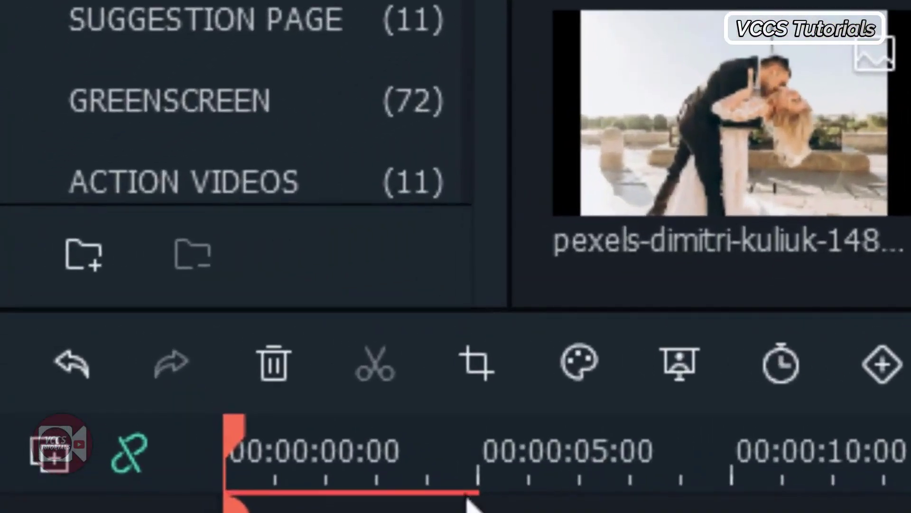
left_click(478, 365)
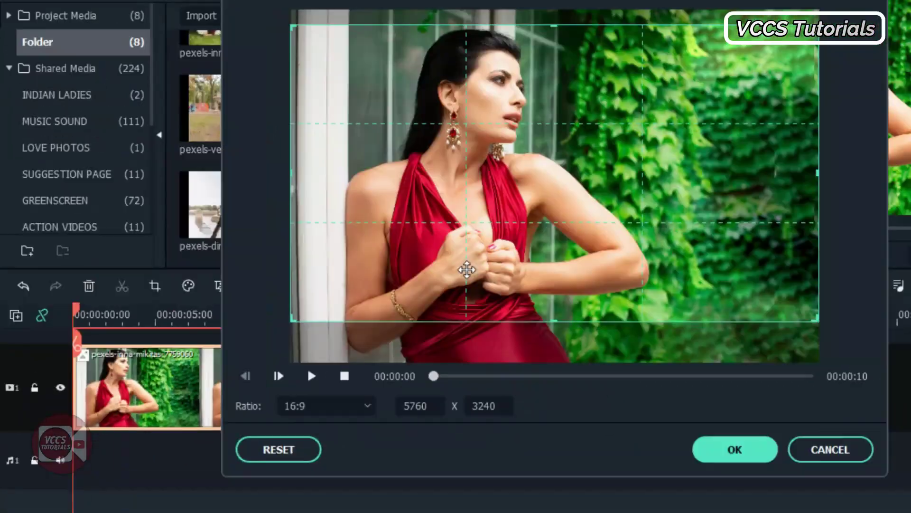
left_click(734, 449)
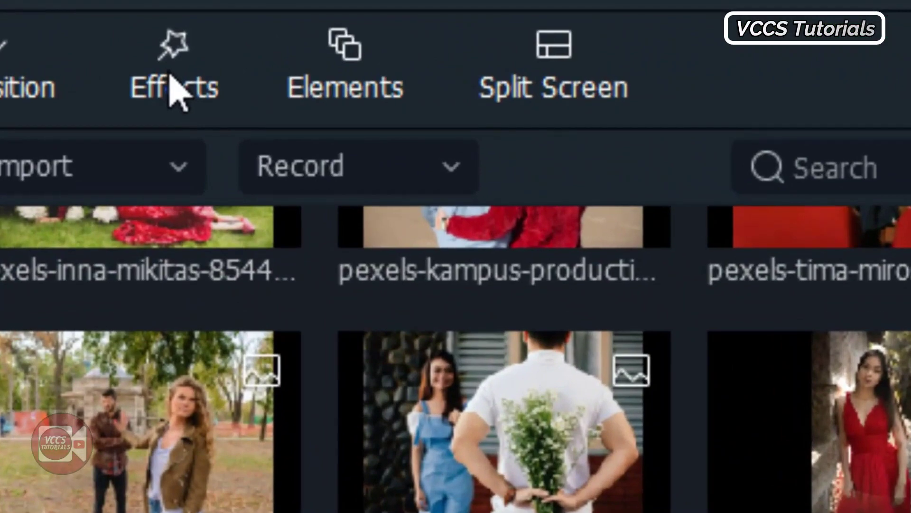
- Search the included effects for "sq" and apply Square Blur to the photo on track 1
left_click(169, 72)
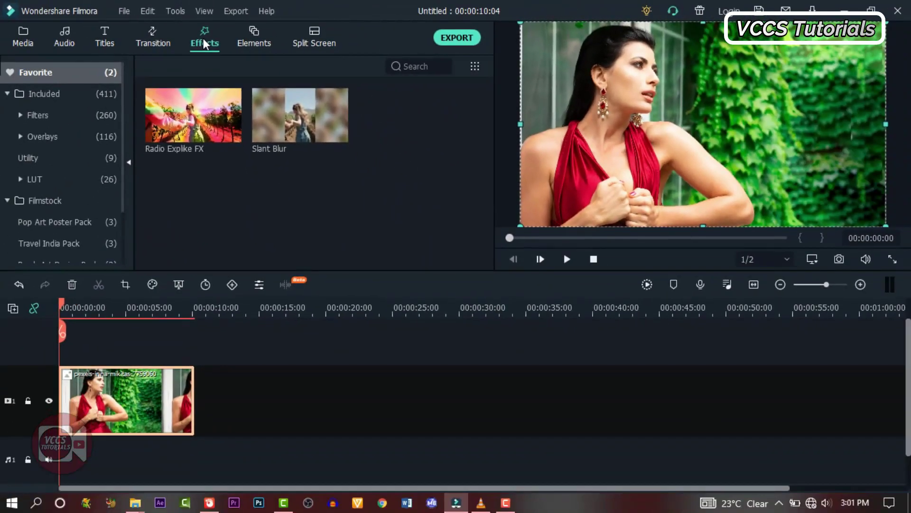
left_click(23, 94)
left_click(417, 65)
type("sq")
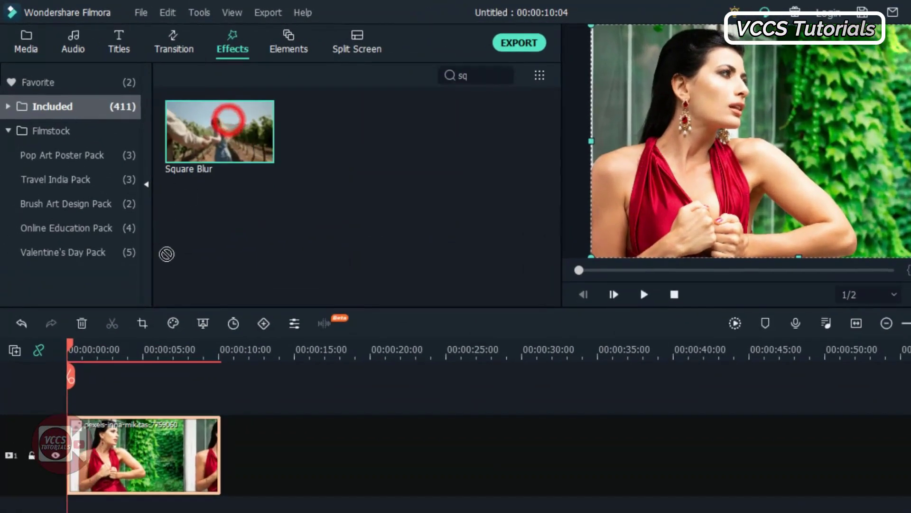
left_click_drag(166, 254, 127, 455)
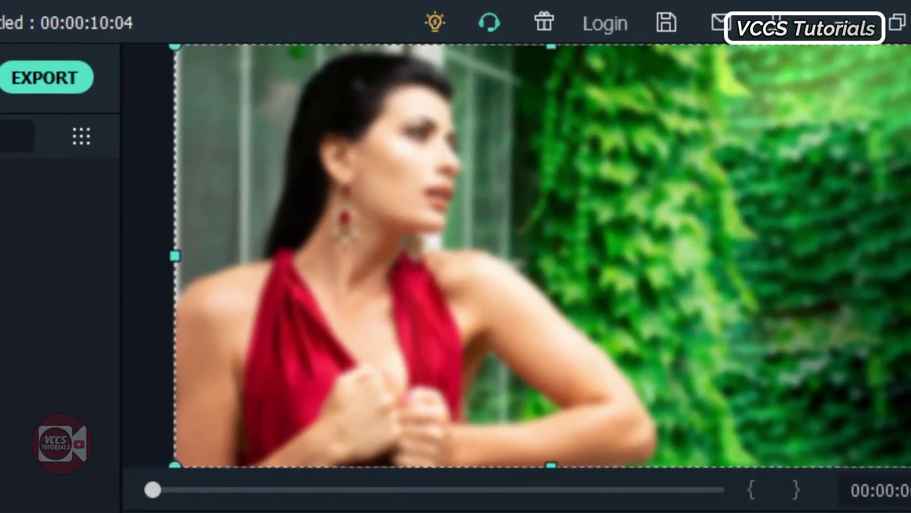
- Set the Square Blur size on the track 1 photo to 8, keeping Alpha at 100
left_click(104, 330)
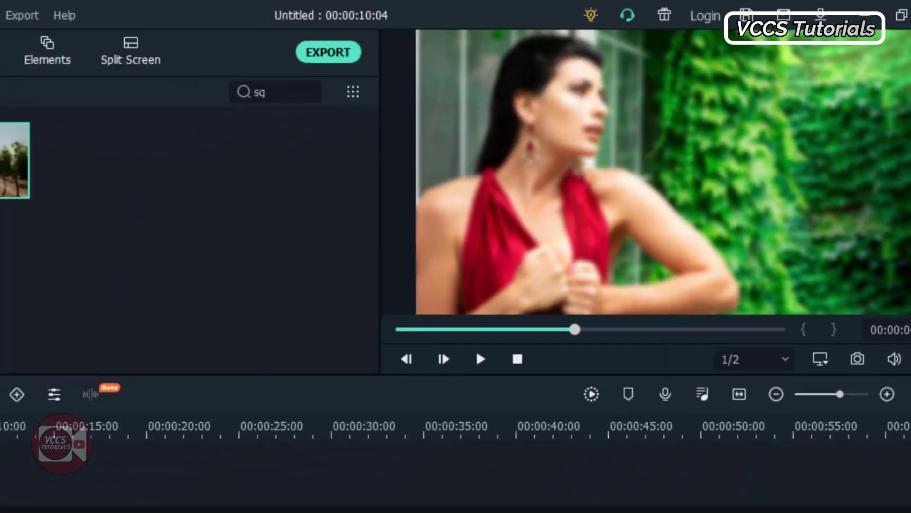
left_click(124, 425)
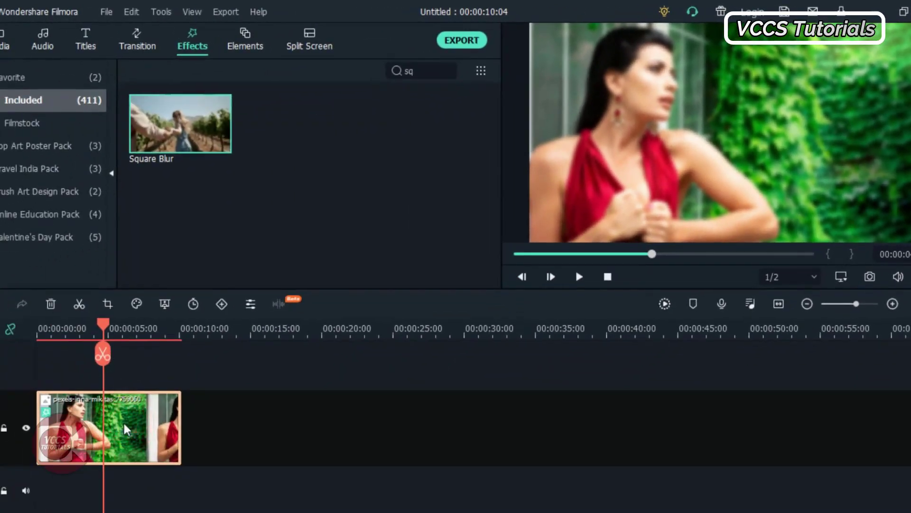
double_click(127, 430)
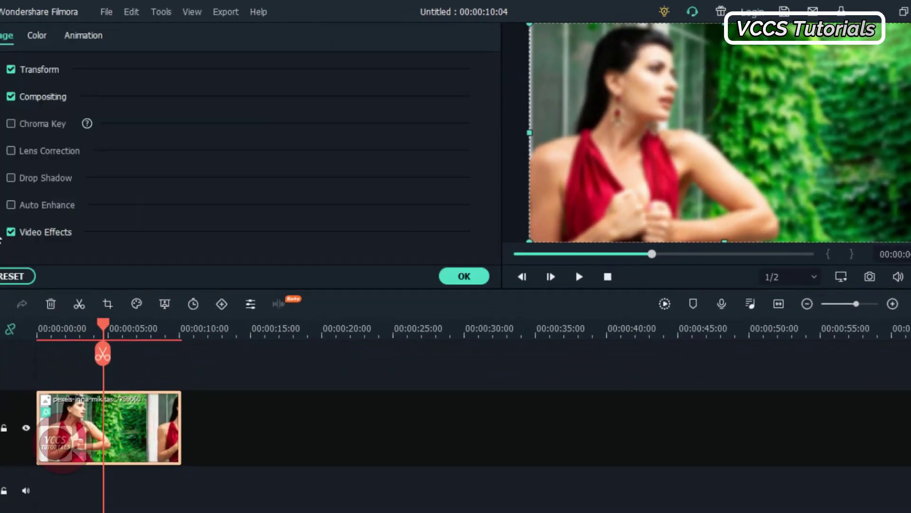
left_click(0, 234)
scroll(84, 252, "down", 5)
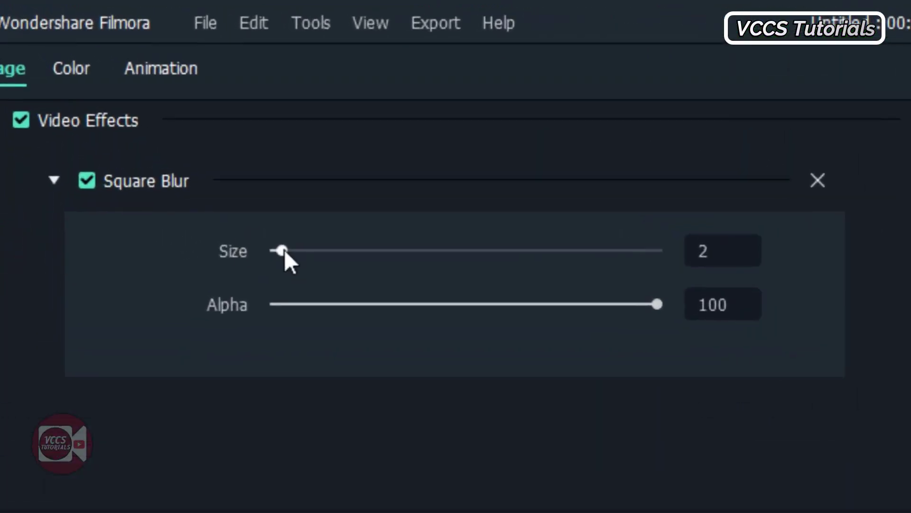
left_click_drag(282, 250, 329, 267)
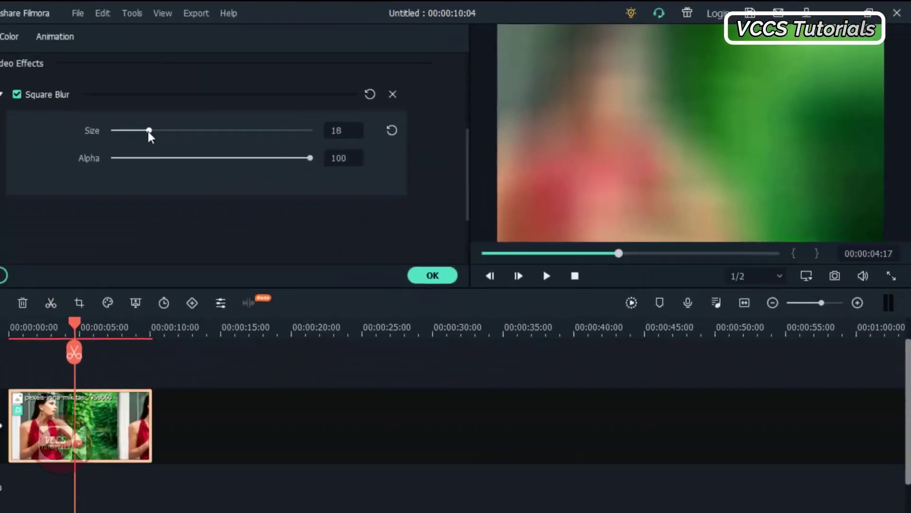
left_click_drag(190, 122, 181, 124)
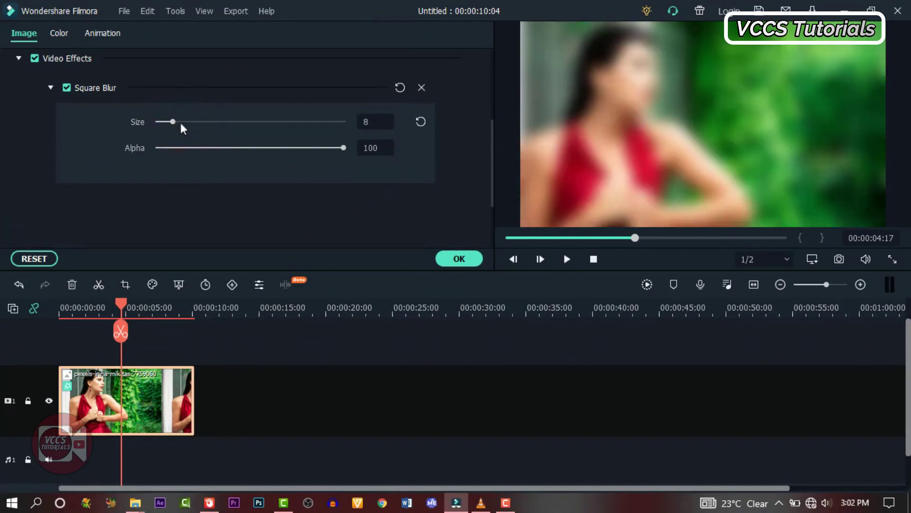
left_click(459, 258)
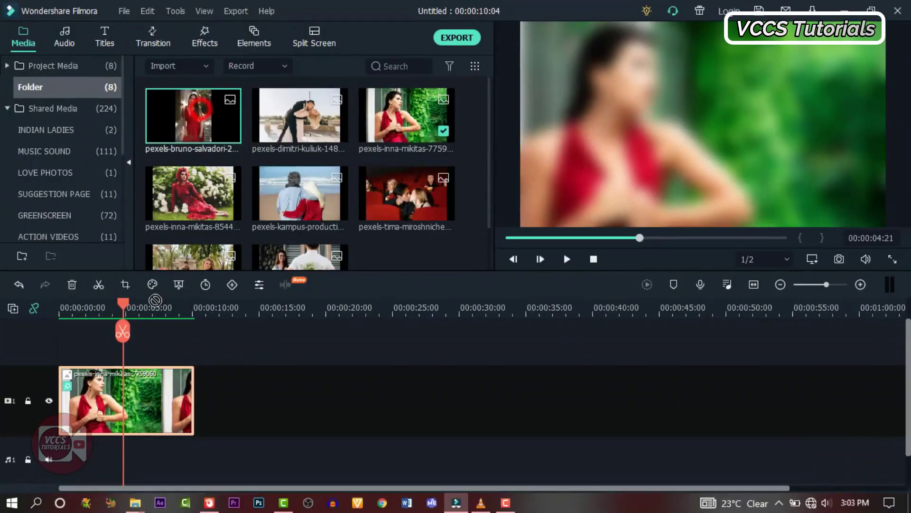
- Stack the standing red-dress woman, dipping couple, garden woman and cinema couple photos on tracks 2 to 5 at the timeline start
left_click_drag(193, 116, 58, 346)
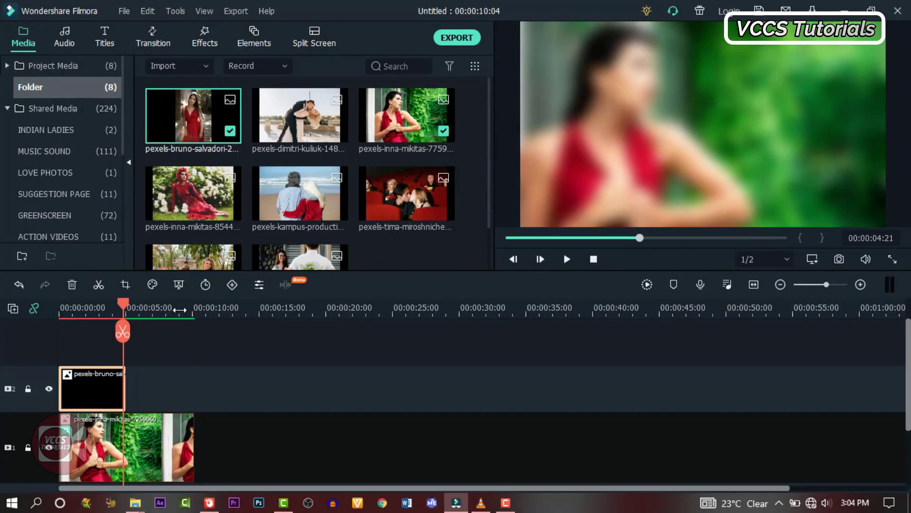
left_click_drag(293, 138, 103, 323)
left_click_drag(195, 189, 64, 351)
left_click_drag(409, 192, 71, 342)
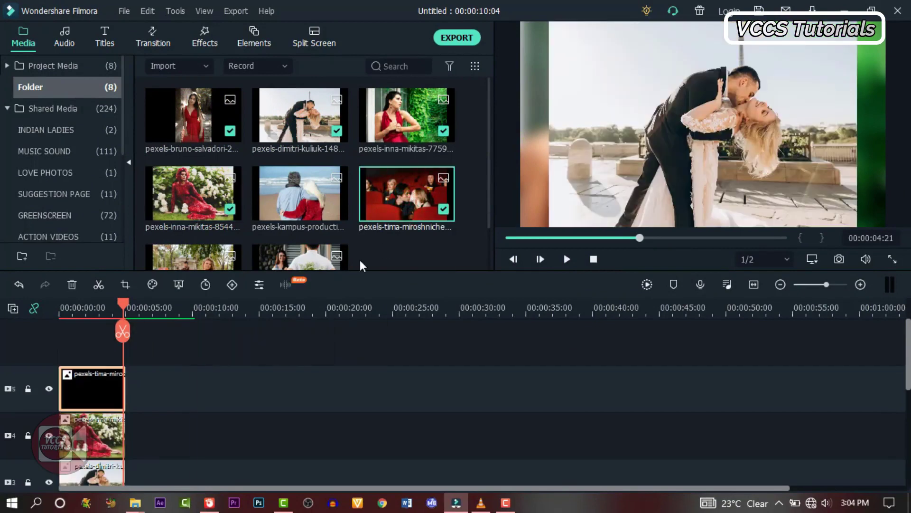
- Add the photo of the couple with the hidden bouquet on track 6 and the green-wall woman photo on track 7
scroll(362, 261, "down", 2)
left_click_drag(300, 221, 240, 363)
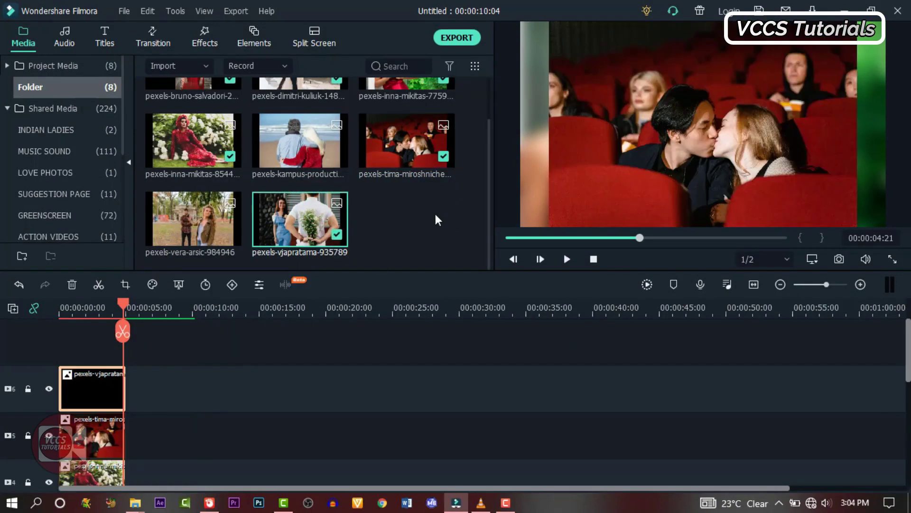
scroll(435, 217, "up", 2)
left_click_drag(407, 114, 163, 374)
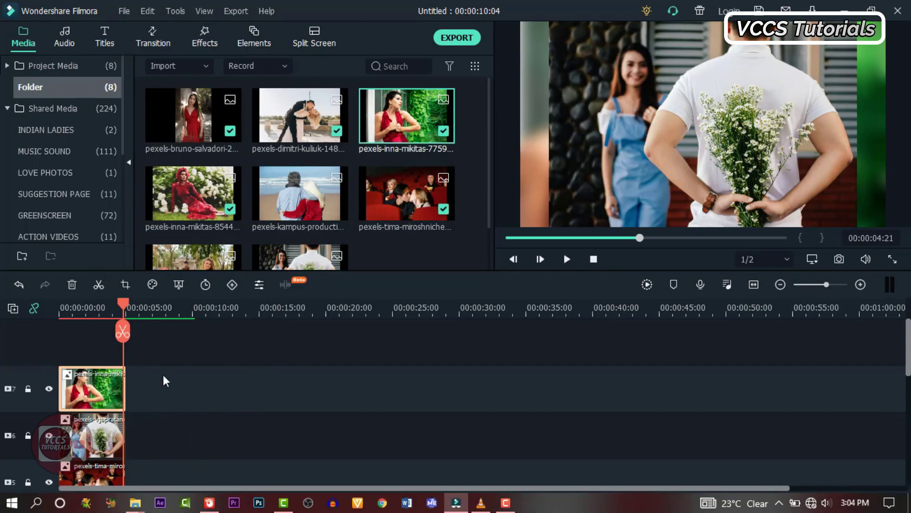
- Scale the green-wall woman photo on track 7 to 40%
scroll(367, 205, "down", 2)
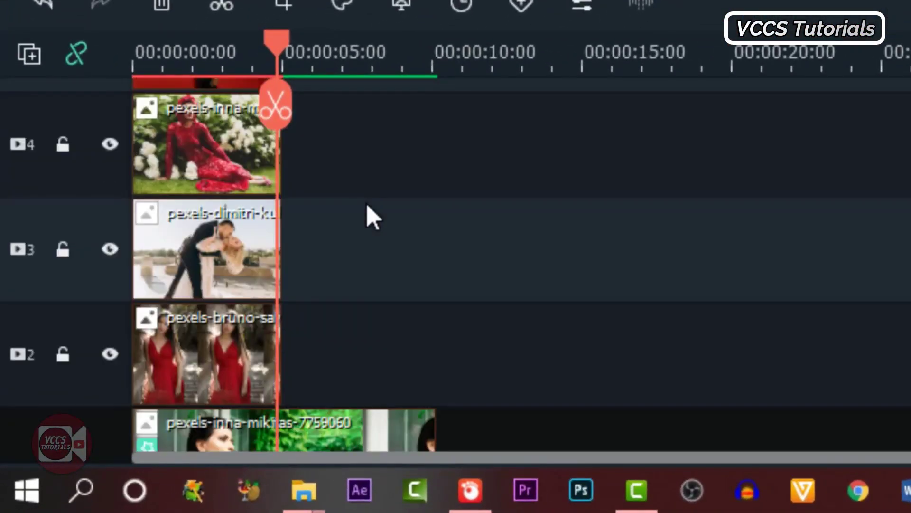
scroll(367, 205, "up", 3)
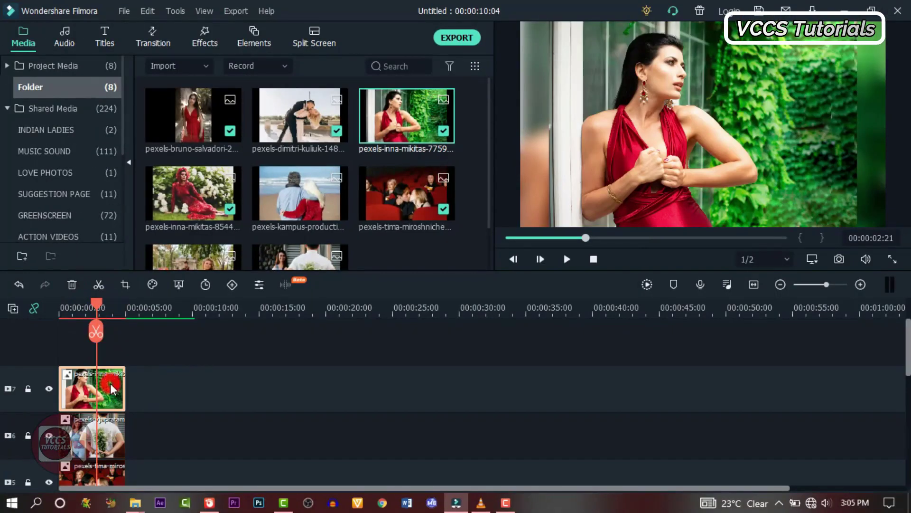
double_click(111, 386)
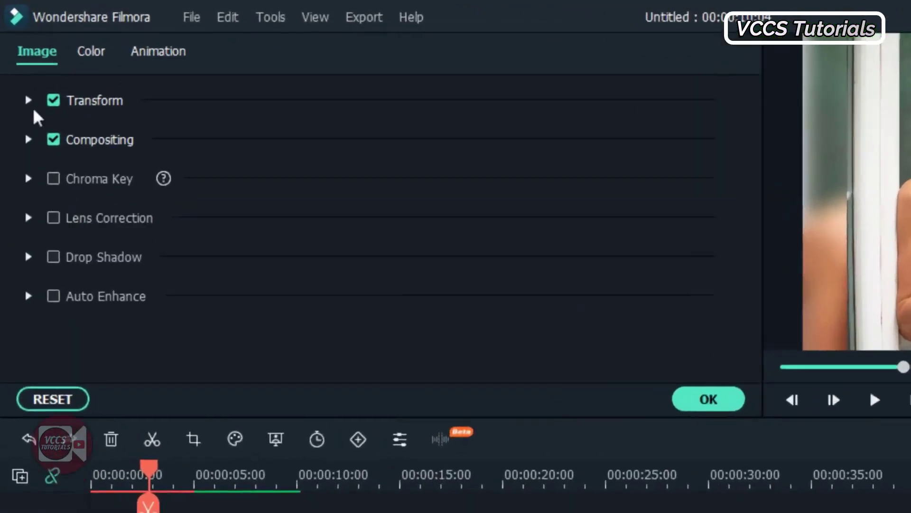
left_click(19, 65)
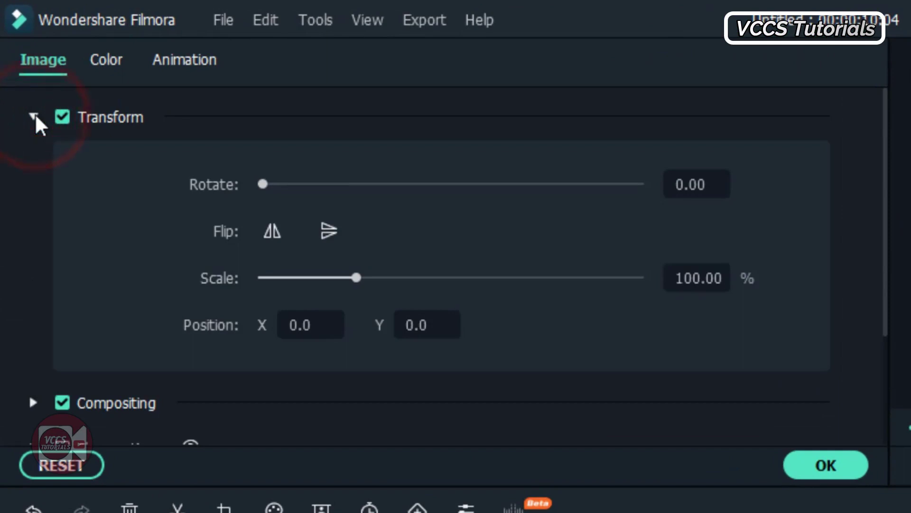
left_click(693, 278)
type("40")
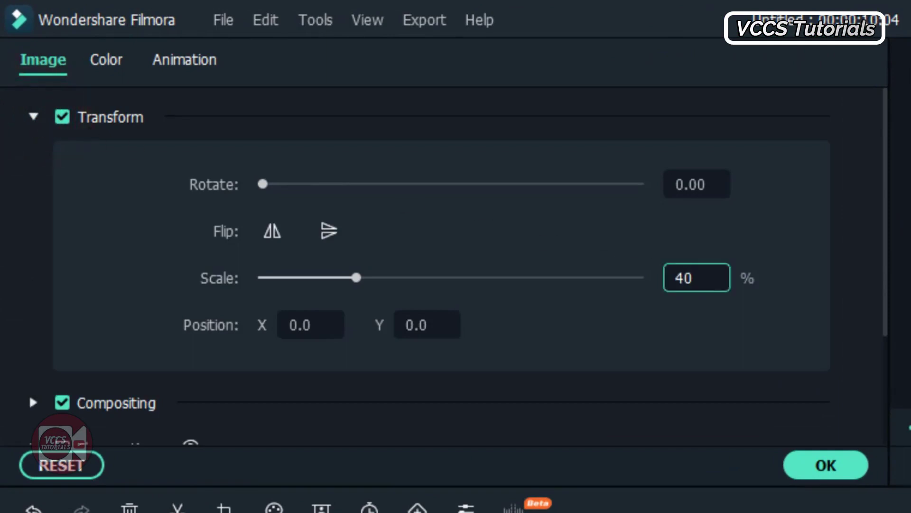
key("Return")
left_click(826, 465)
- Apply the Border effect from the Utility effects to the photo on track 7
left_click(210, 124)
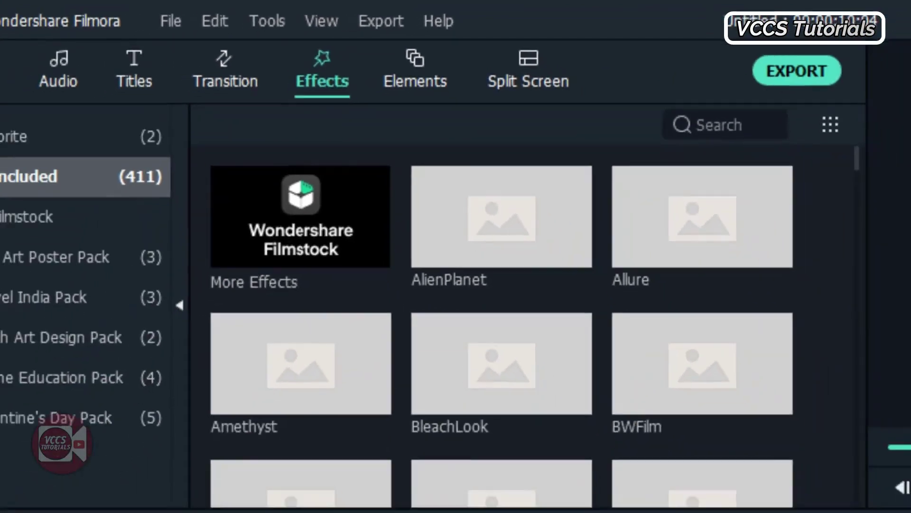
left_click(10, 155)
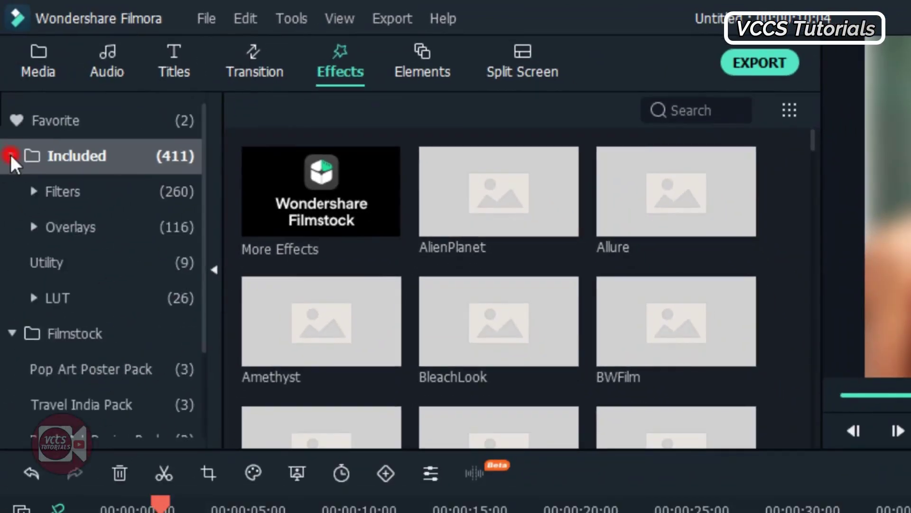
left_click(41, 257)
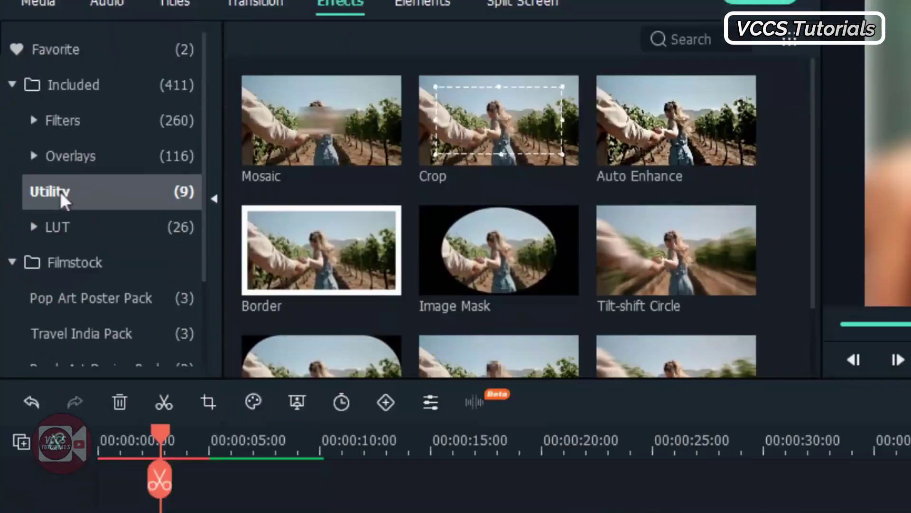
left_click_drag(330, 315, 177, 371)
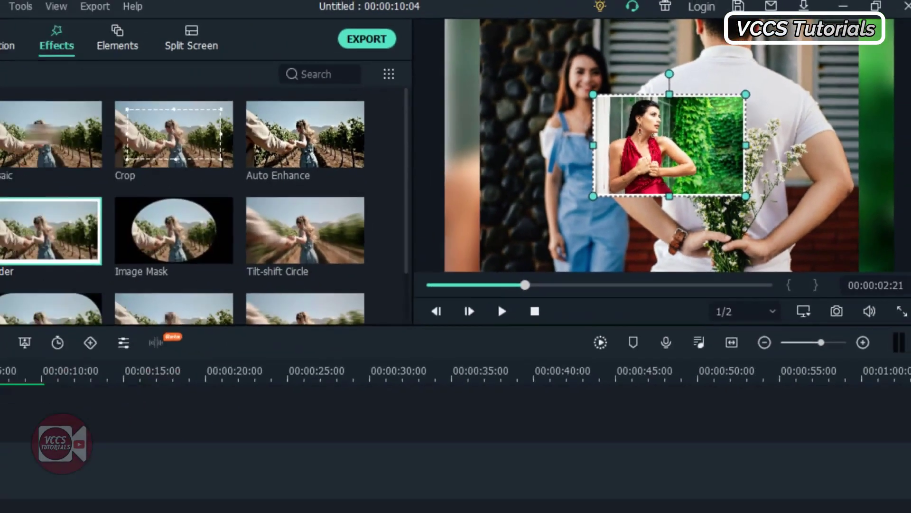
- Thicken the white border around the track 7 photo in its Border effect settings
double_click(109, 393)
left_click(19, 65)
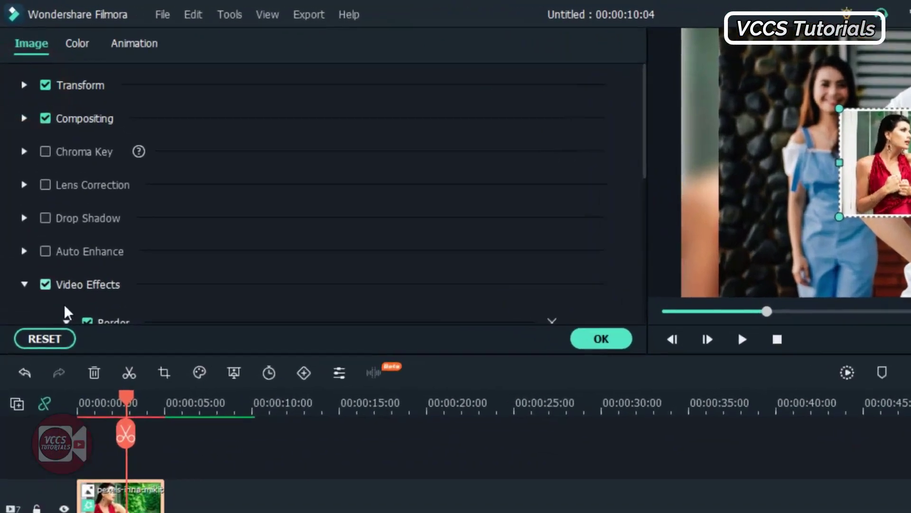
scroll(50, 238, "down", 3)
scroll(93, 433, "down", 2)
left_click(672, 322)
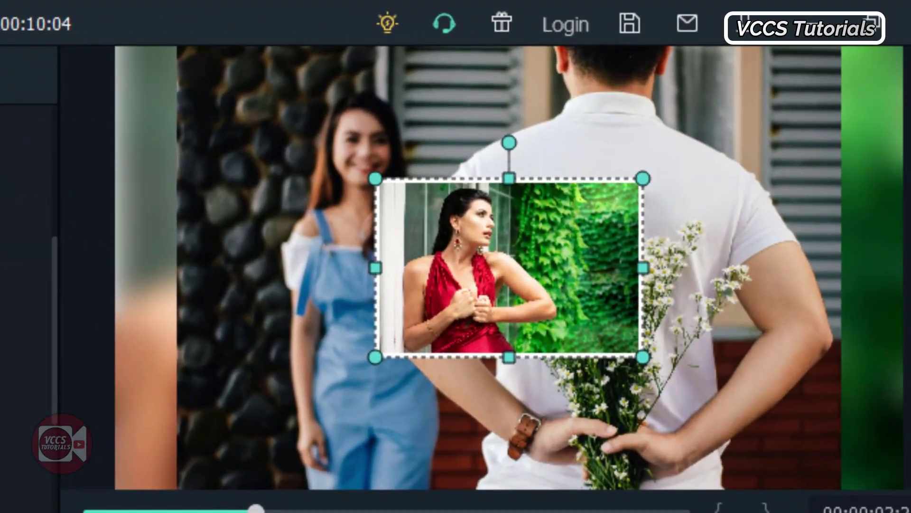
left_click(454, 256)
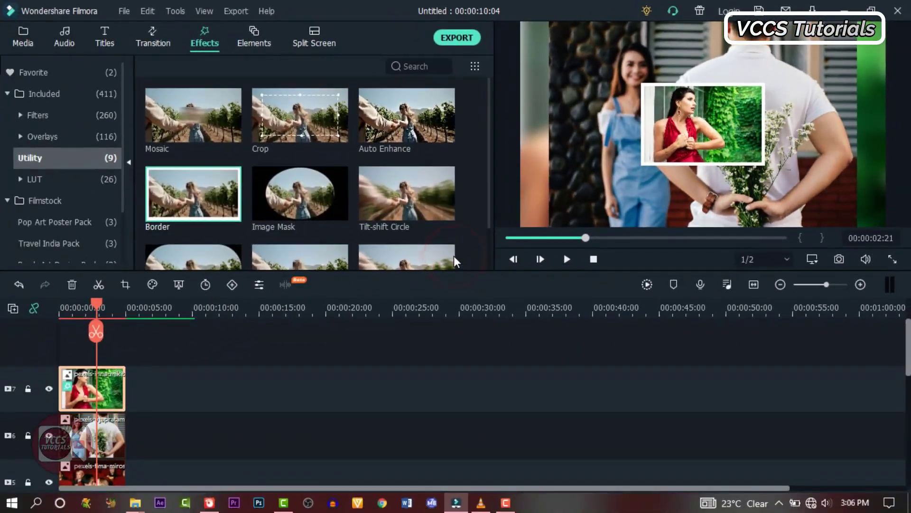
- Copy the effects of the track 7 photo and paste them onto the photos on tracks 2 to 6
right_click(111, 384)
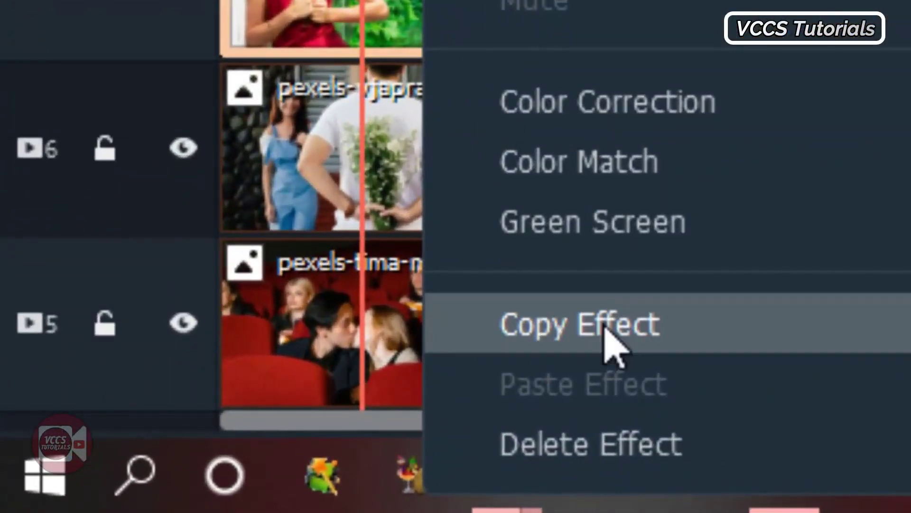
left_click(604, 325)
scroll(161, 462, "down", 5)
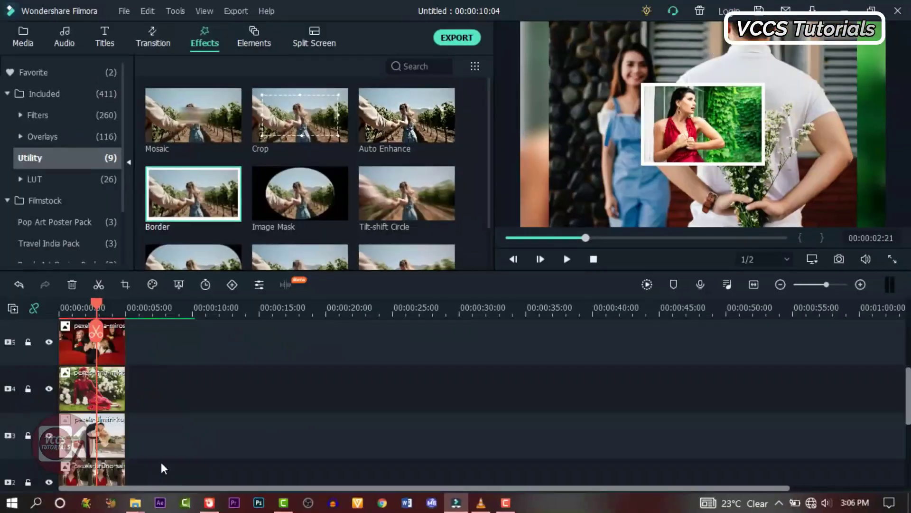
left_click_drag(156, 423, 212, 20)
right_click(251, 333)
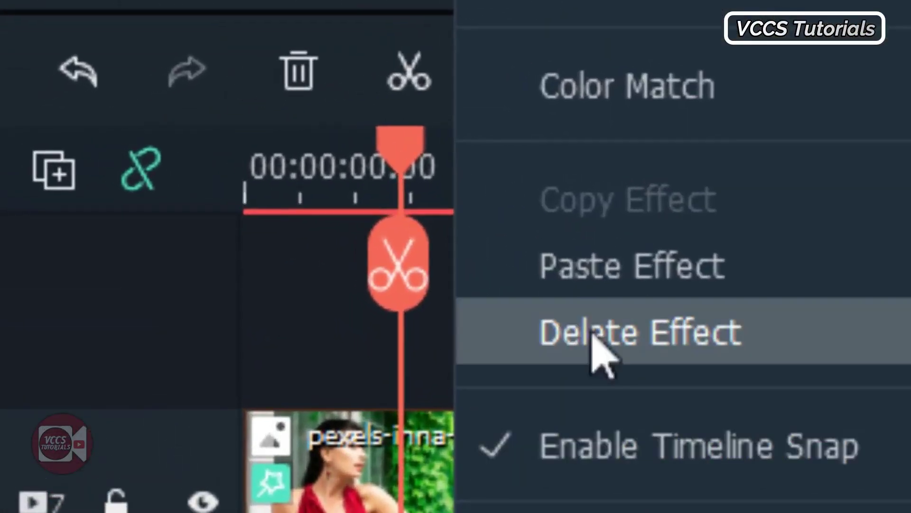
left_click(619, 260)
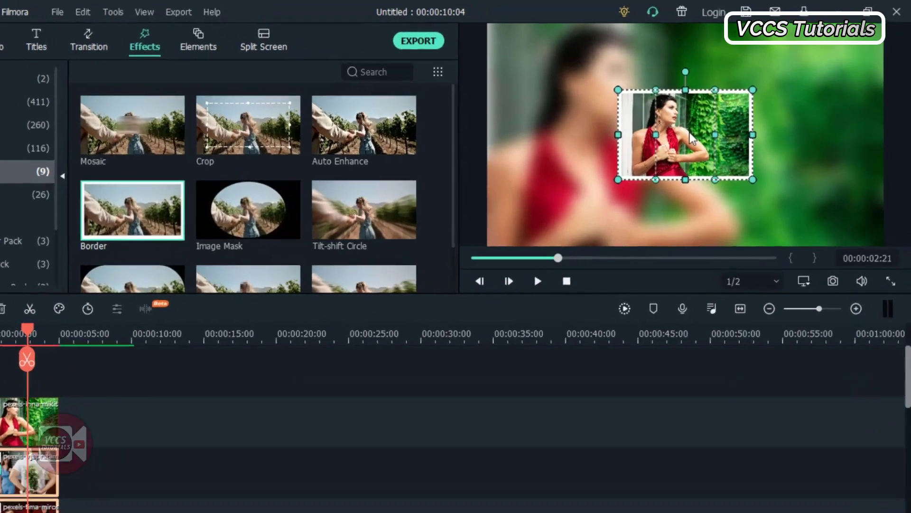
- Move the green-wall woman photo to the frame's lower centre, then move the bouquet photo to the upper left and tilt it clockwise
left_click(705, 122)
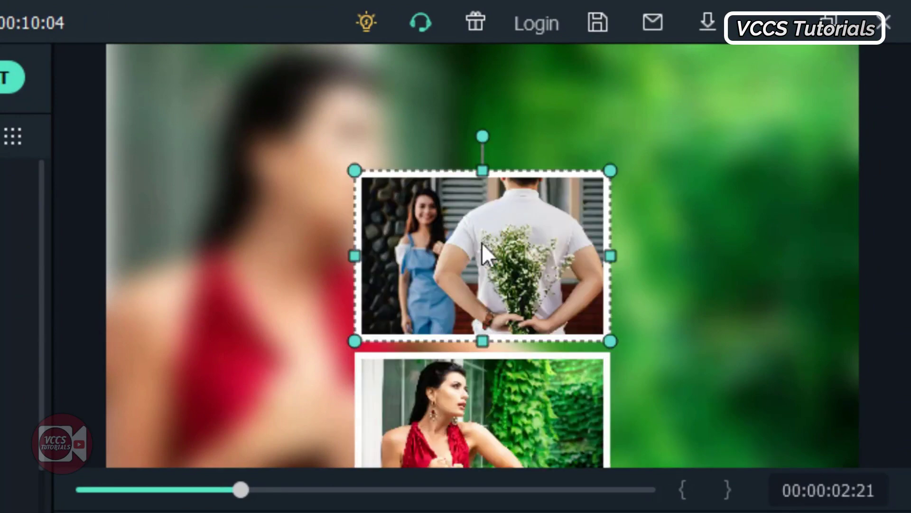
left_click_drag(514, 291, 245, 163)
left_click_drag(258, 128, 302, 221)
left_click_drag(256, 102, 306, 110)
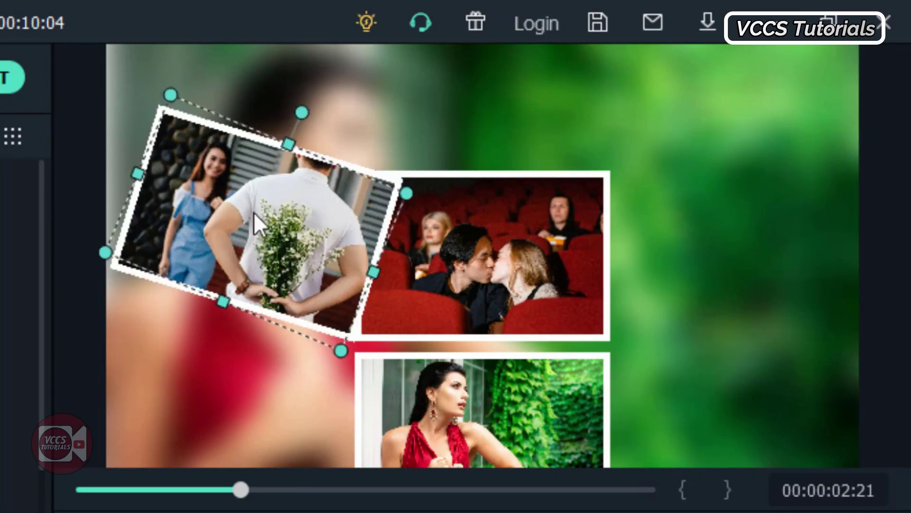
- Raise the bouquet photo toward the upper edge, then move the cinema photo to the upper right and tilt it counterclockwise
left_click_drag(250, 211, 269, 161)
left_click_drag(510, 275, 766, 226)
left_click_drag(738, 87, 671, 104)
- Place the white-flower garden photo tilted clockwise at the frame's lower right and the embracing couple photo at the lower left
left_click_drag(483, 258, 666, 405)
left_click_drag(488, 323, 494, 384)
left_click(468, 264)
left_click_drag(467, 264, 246, 404)
- Move the tall red-dress portrait to the top centre and the green-wall photo to the frame's centre, adjusting the cinema and couple photos around them
left_click(731, 180)
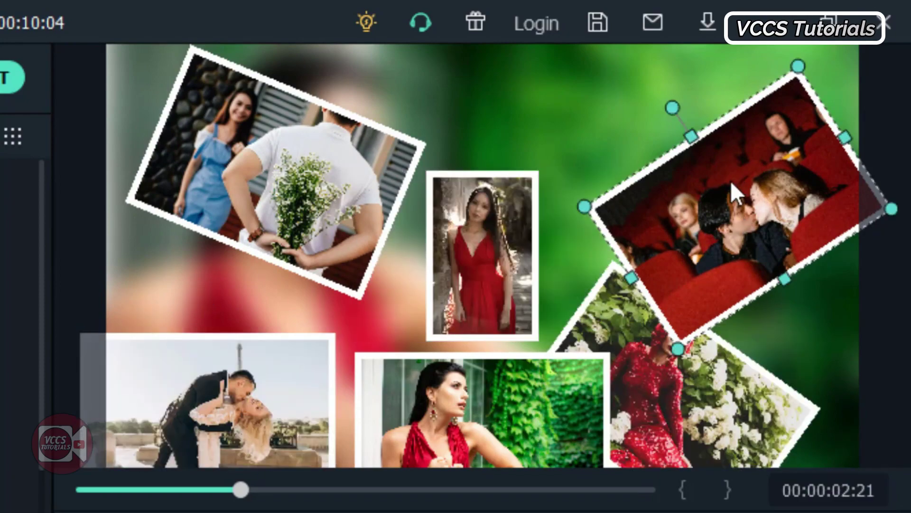
left_click(483, 263)
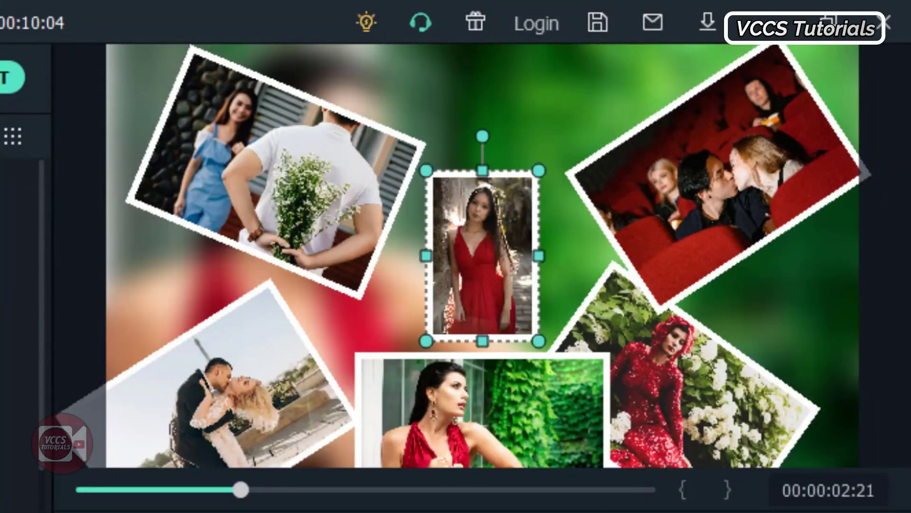
left_click_drag(485, 322, 485, 197)
left_click(185, 415)
left_click_drag(184, 404, 210, 393)
left_click_drag(728, 177, 684, 179)
left_click_drag(475, 404, 472, 298)
- Nudge the flower garden photo and the embracing couple photo slightly upward
left_click(667, 394)
left_click_drag(667, 395, 672, 387)
left_click(218, 403)
left_click_drag(218, 404, 219, 390)
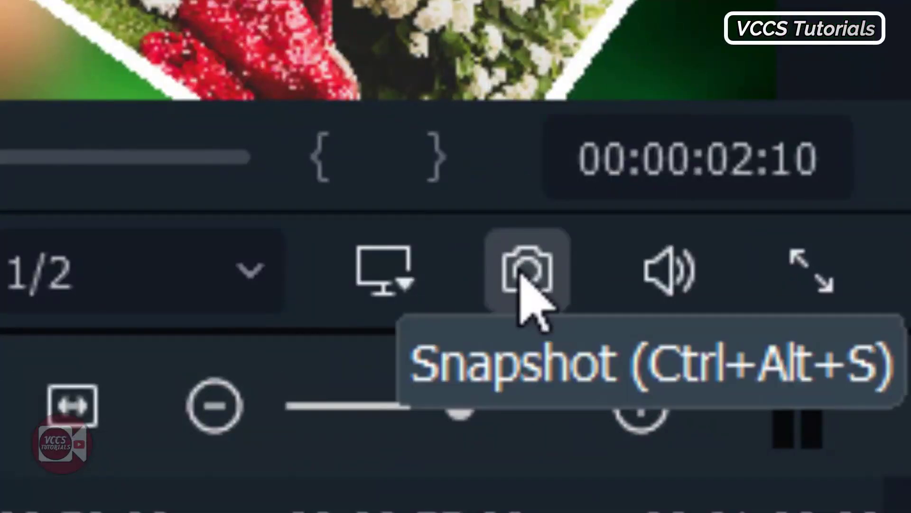
- Take a snapshot of the finished collage, then select all the photo clips on the timeline and remove them
left_click(525, 273)
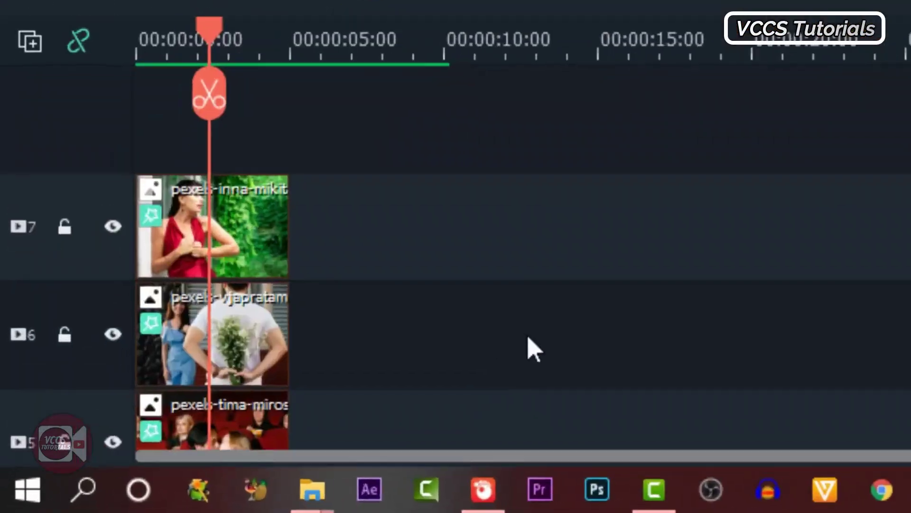
scroll(230, 442, "down", 3)
scroll(230, 442, "up", 3)
scroll(522, 339, "down", 5)
left_click_drag(483, 344, 240, 62)
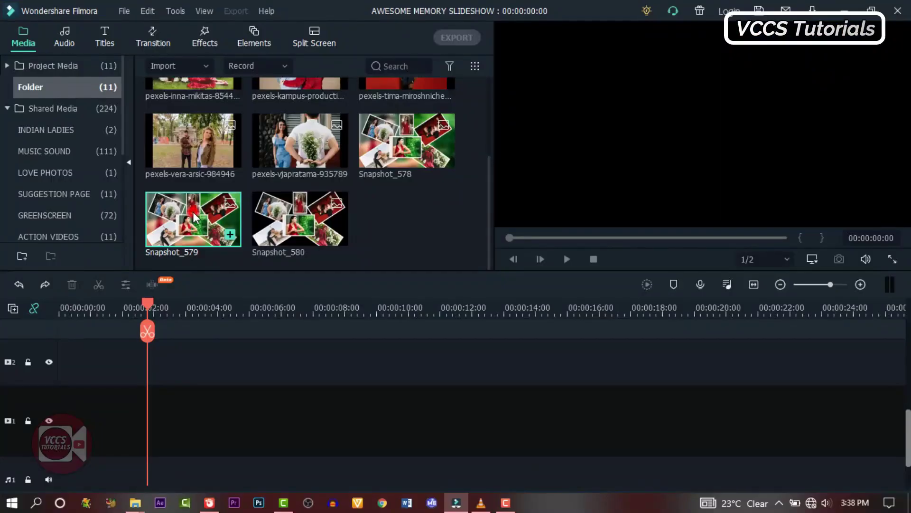
- Place Snapshot_579 at the start of track 1 and extend the clip to about 10 seconds
left_click_drag(185, 232, 57, 431)
left_click_drag(460, 317, 787, 318)
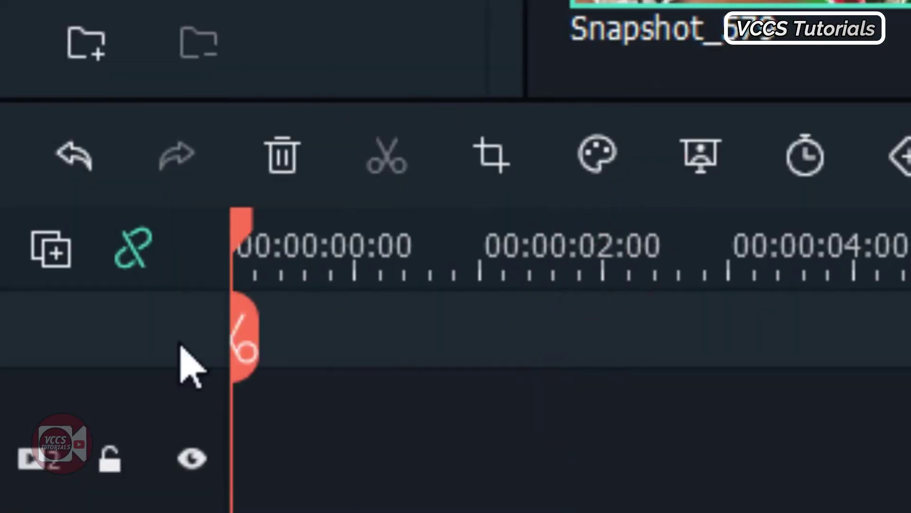
- Open Pan & Zoom for the Snapshot_579 clip and fit the End frame around the central green-wall photo at about 731 x 411
left_click(495, 149)
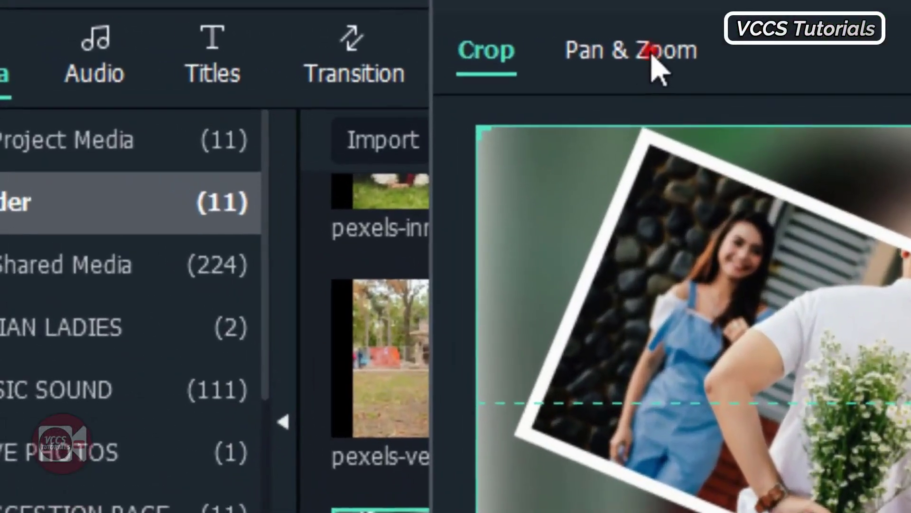
left_click(651, 53)
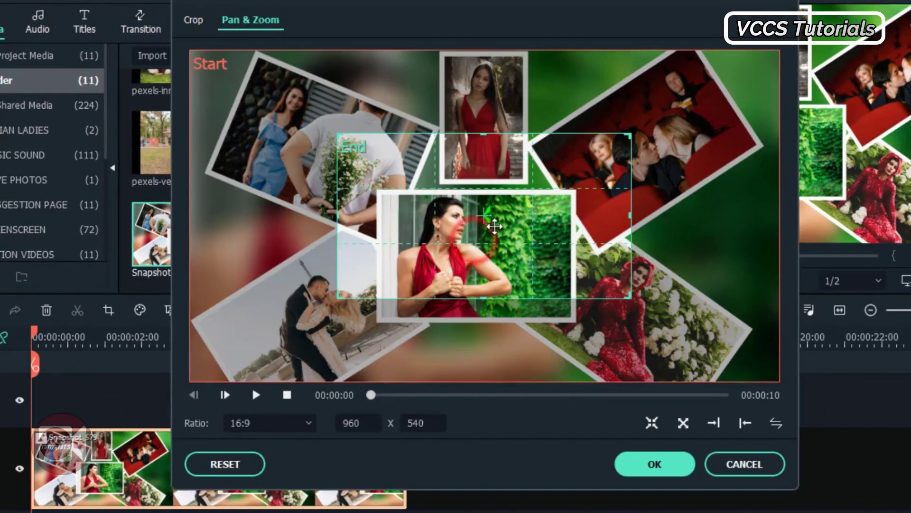
left_click_drag(495, 227, 494, 252)
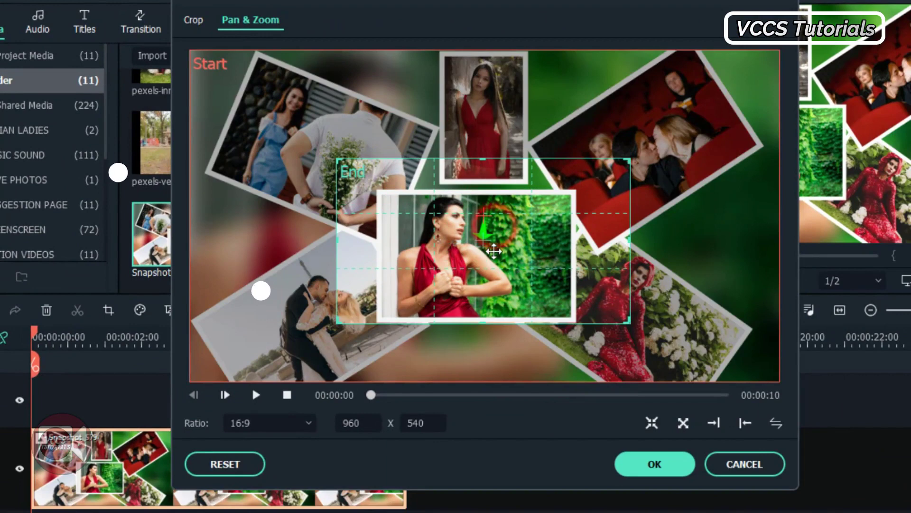
left_click_drag(631, 160, 580, 200)
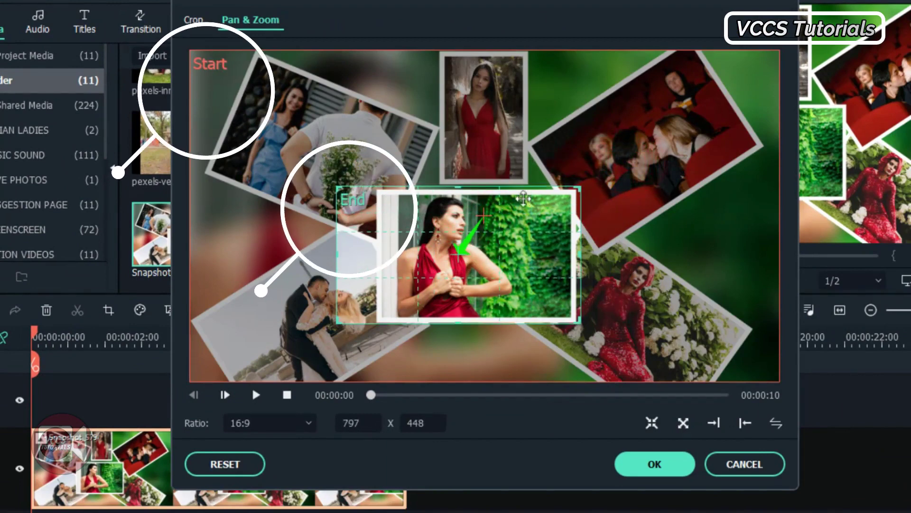
left_click_drag(337, 192, 357, 192)
left_click_drag(459, 280, 466, 275)
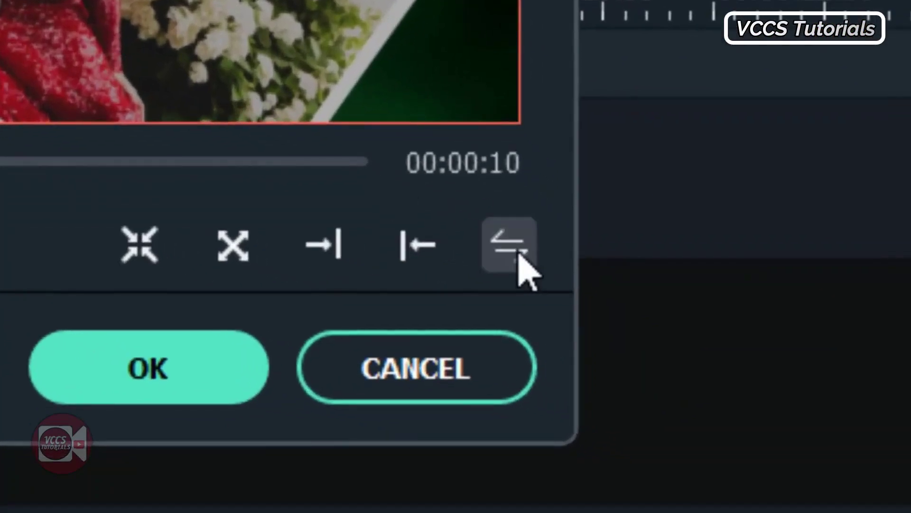
- Swap the Start and End frames so the clip zooms out from the central photo, preview the motion and apply it
left_click(518, 253)
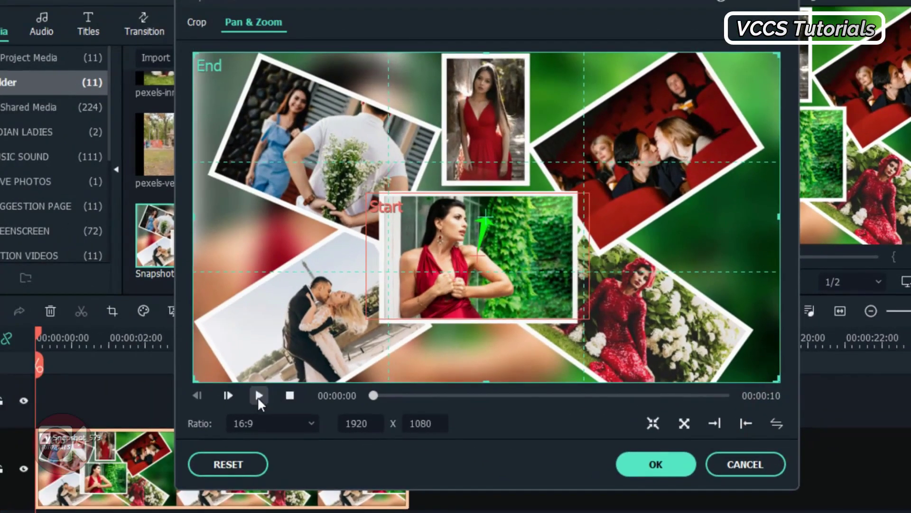
left_click(258, 397)
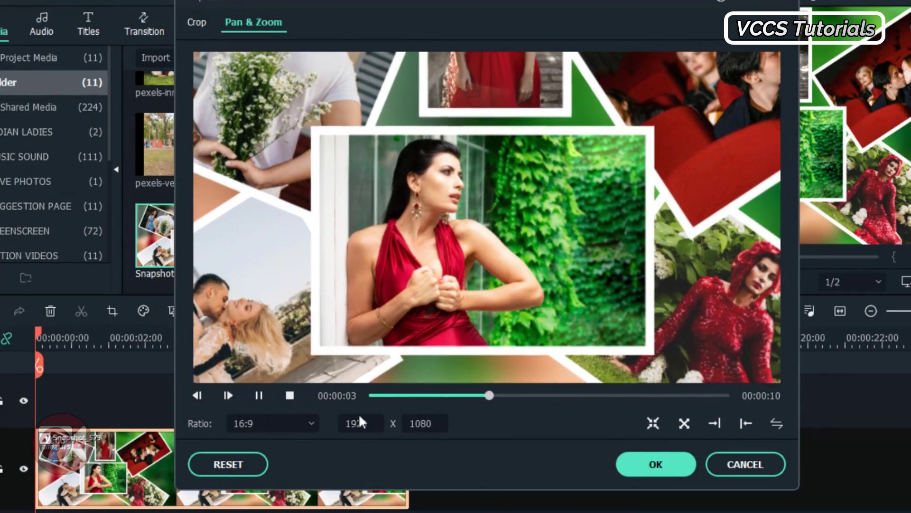
left_click(648, 464)
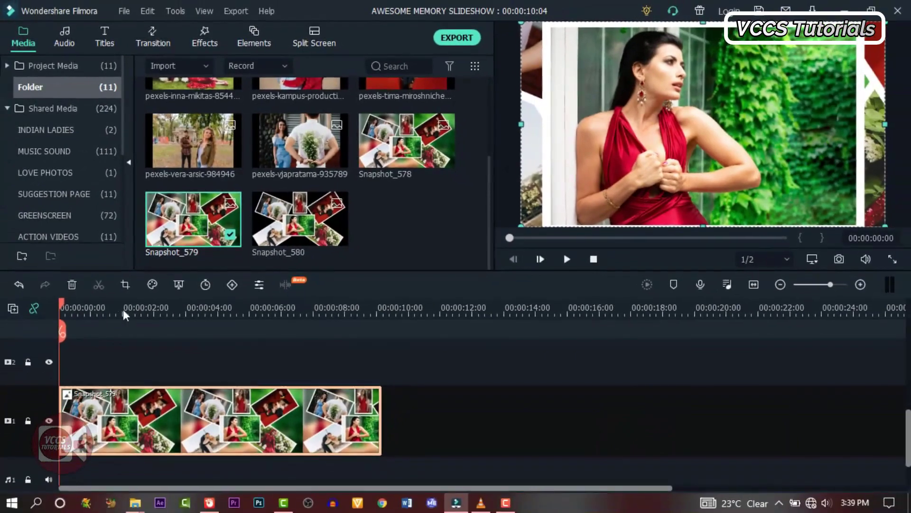
- Split the Snapshot_579 clip at 2 seconds and play the result from the beginning
left_click(111, 343)
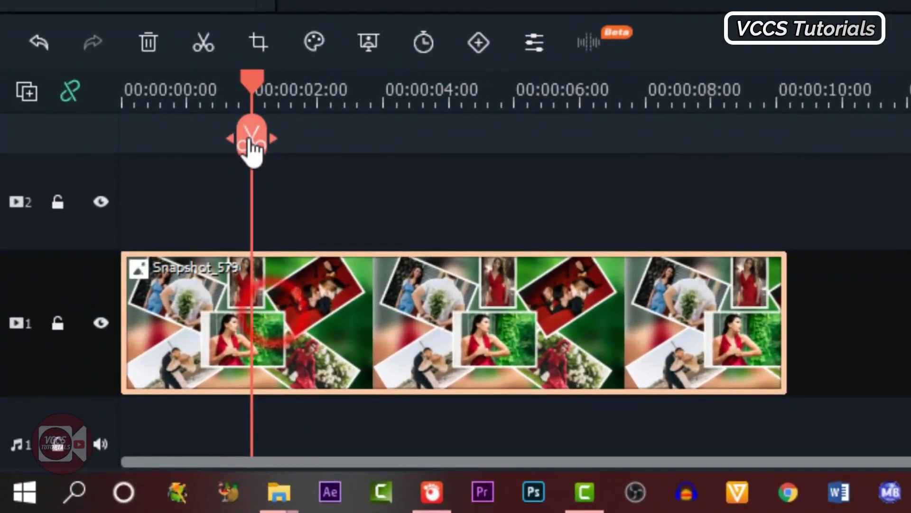
left_click(250, 142)
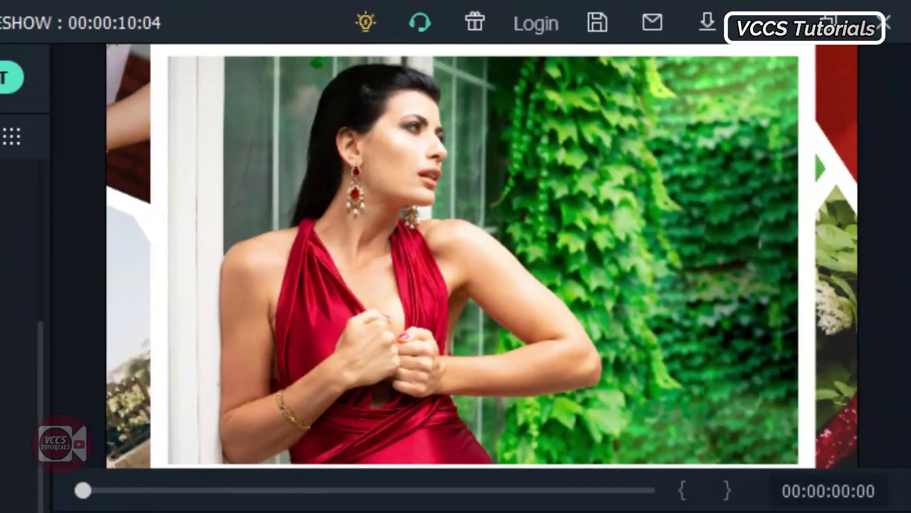
left_click(565, 329)
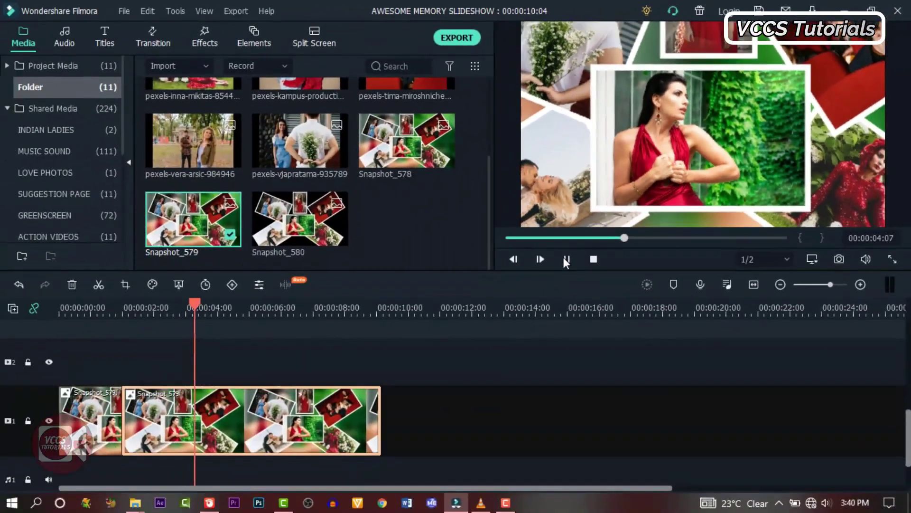
left_click(566, 260)
left_click_drag(227, 302, 138, 342)
- In the second clip's Pan & Zoom, shrink the End frame to about 734 x 414 around the flower garden photo
left_click(162, 412)
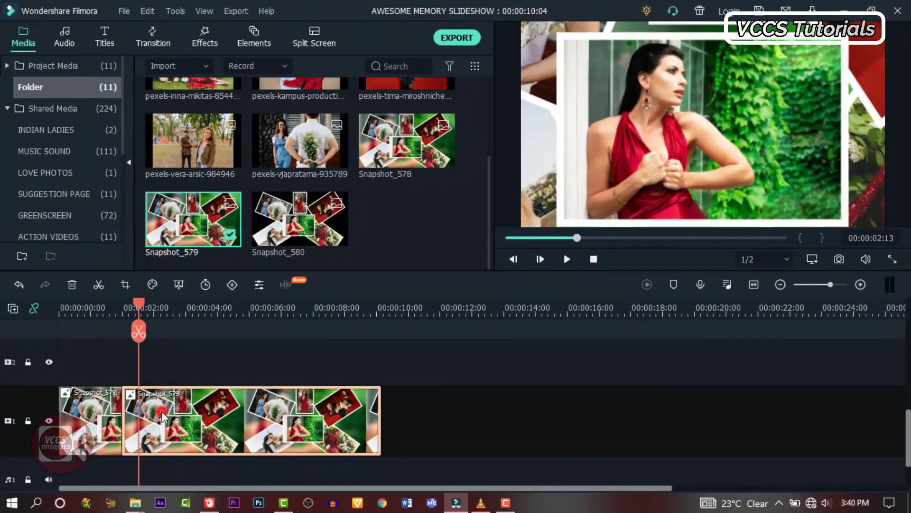
left_click(124, 285)
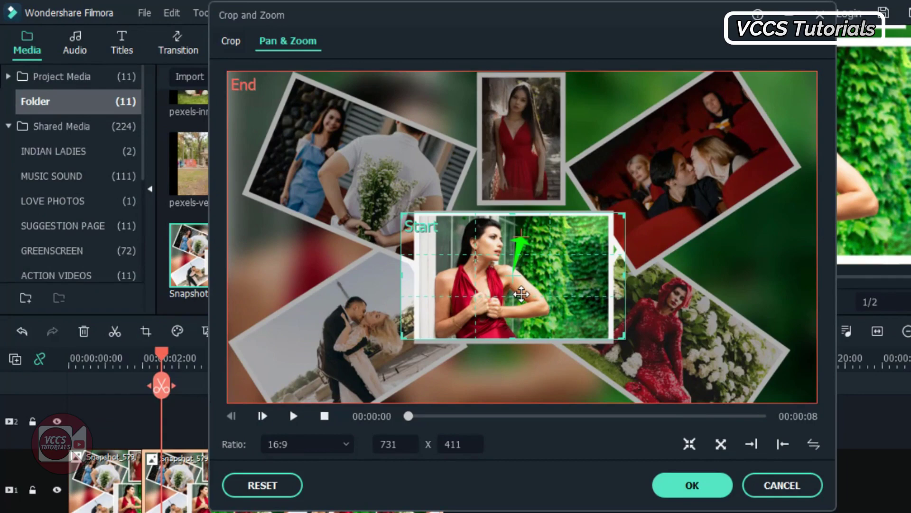
left_click_drag(228, 72, 606, 336)
left_click_drag(732, 375, 714, 379)
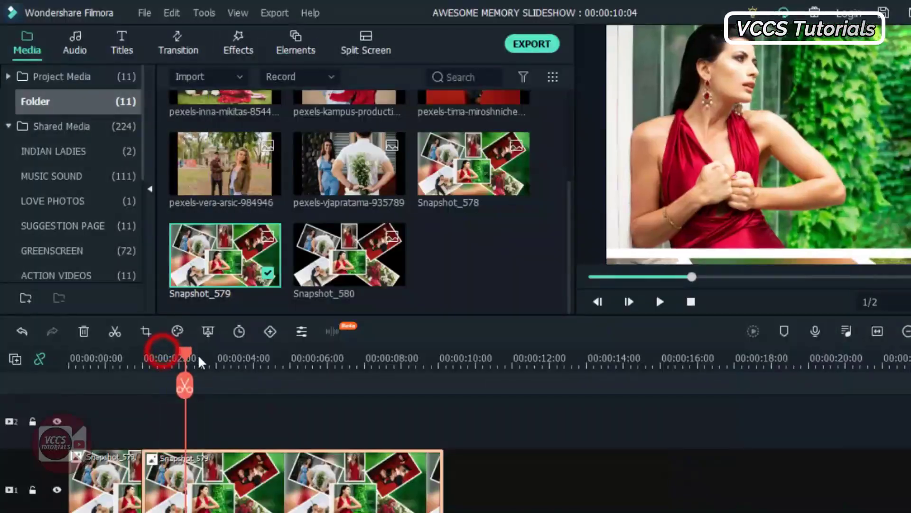
- Split the second clip at 4 seconds and make the new clip pan from the flower garden photo up to the cinema photo
left_click_drag(183, 360, 218, 370)
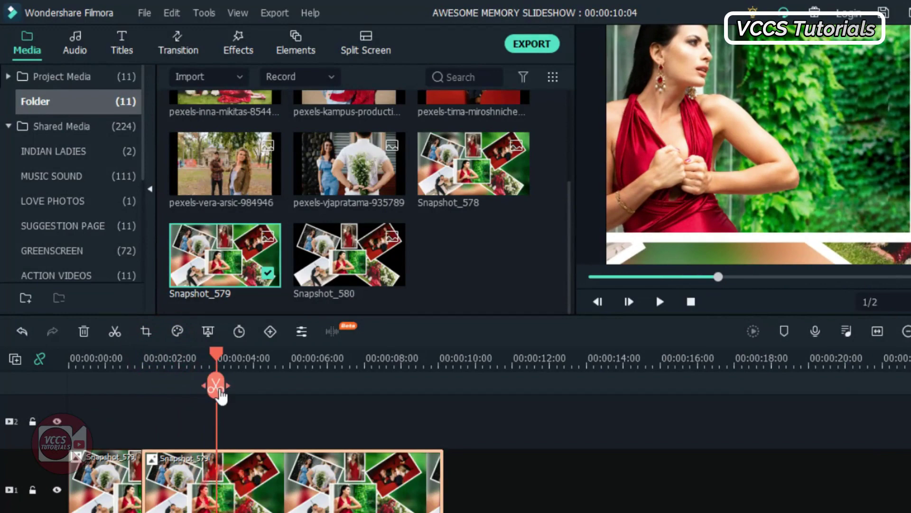
left_click(216, 386)
left_click(146, 331)
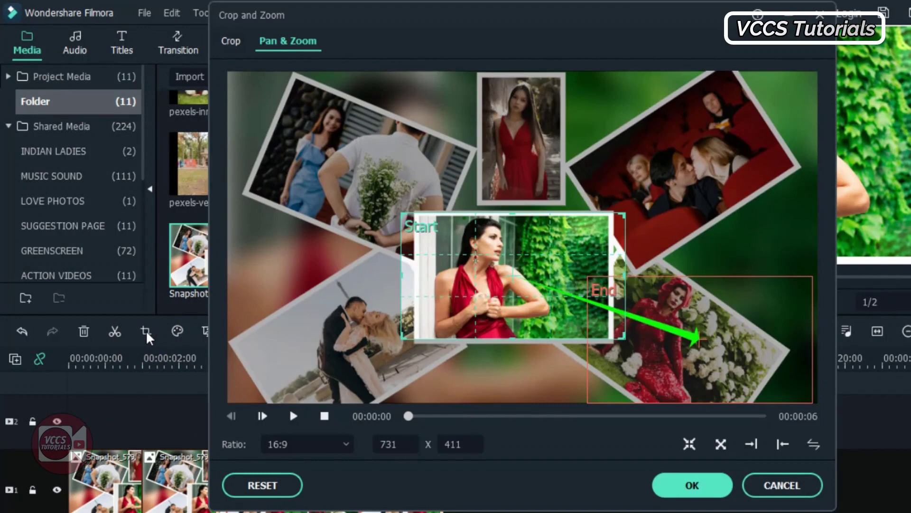
left_click_drag(497, 307, 656, 195)
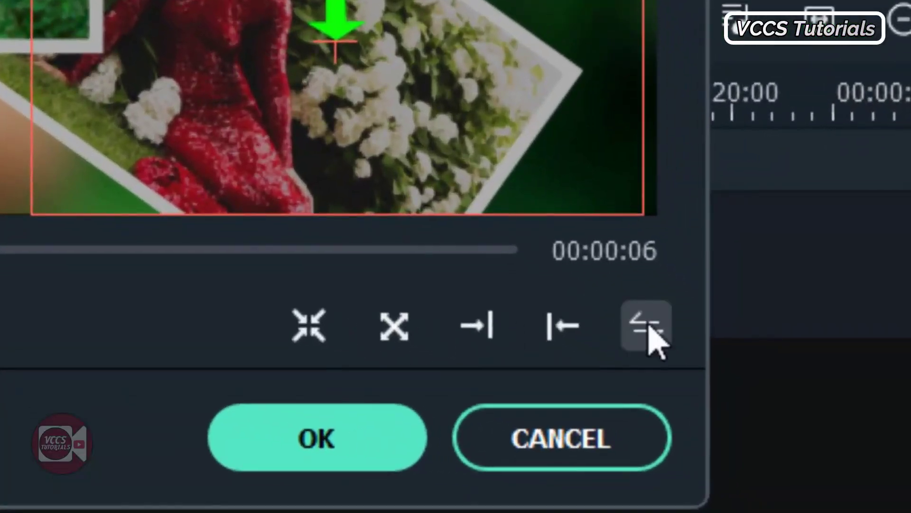
left_click(813, 444)
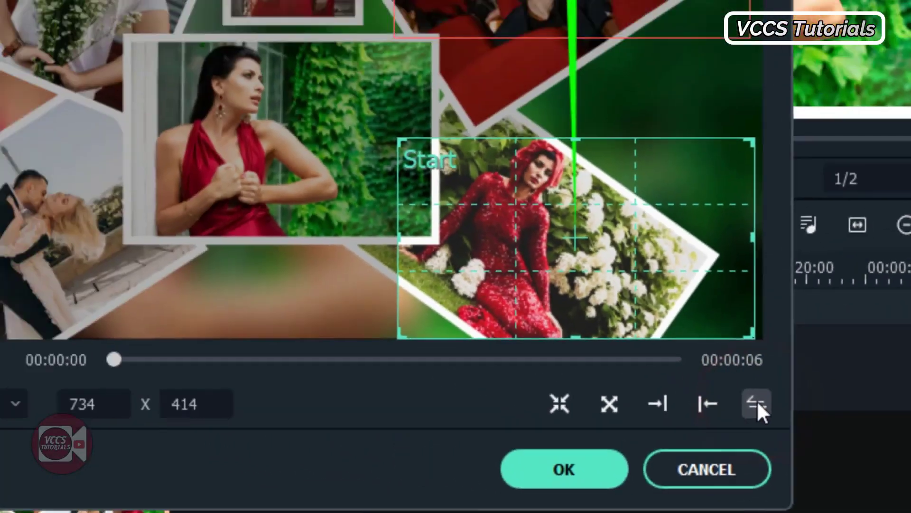
left_click(260, 411)
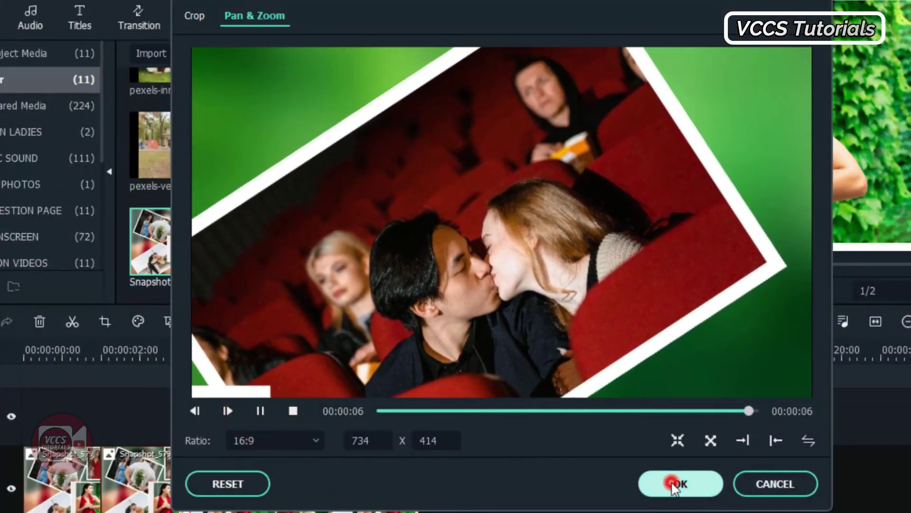
left_click(674, 484)
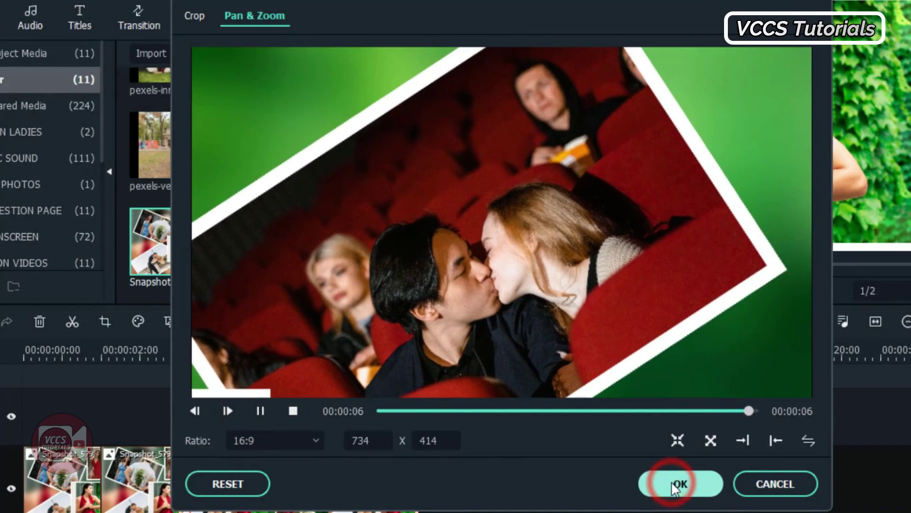
- Set the fourth clip's Pan & Zoom to move from the cinema photo to the tall red-dress portrait, with a 779 x 438 End frame
left_click(285, 357)
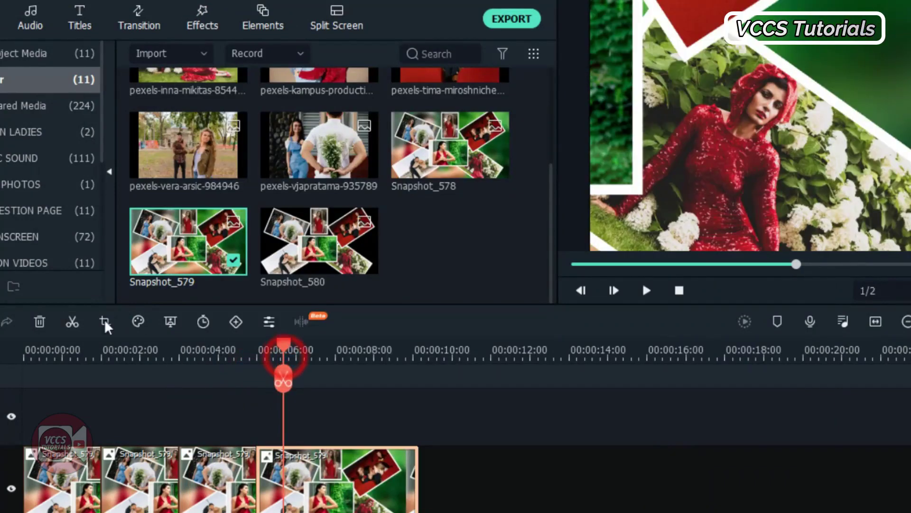
left_click(104, 323)
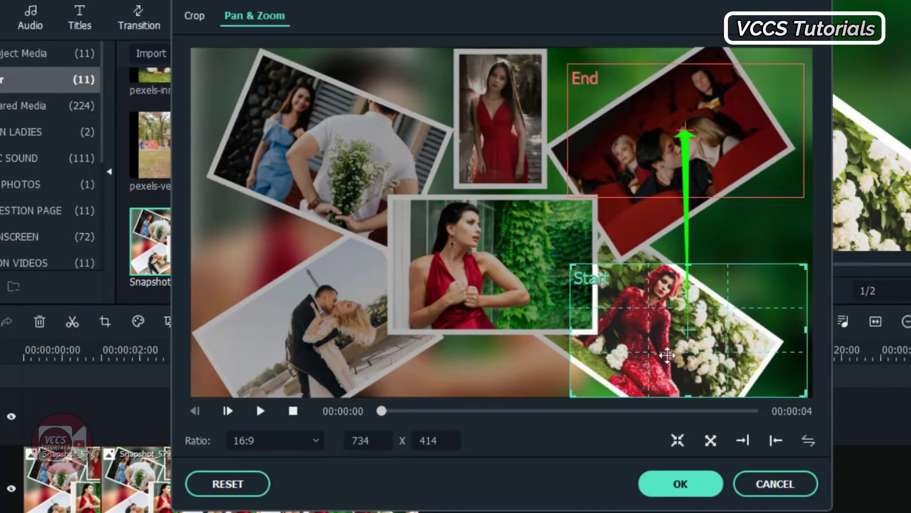
left_click_drag(697, 357, 499, 144)
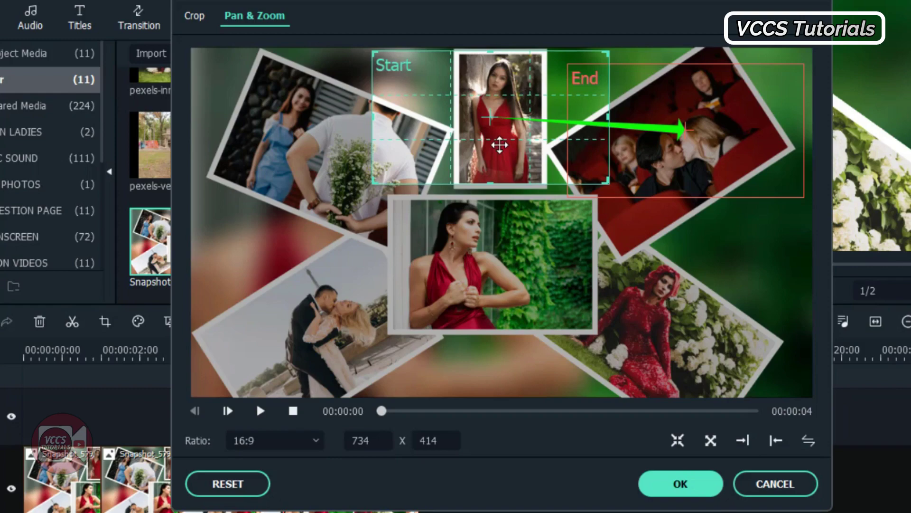
left_click(809, 440)
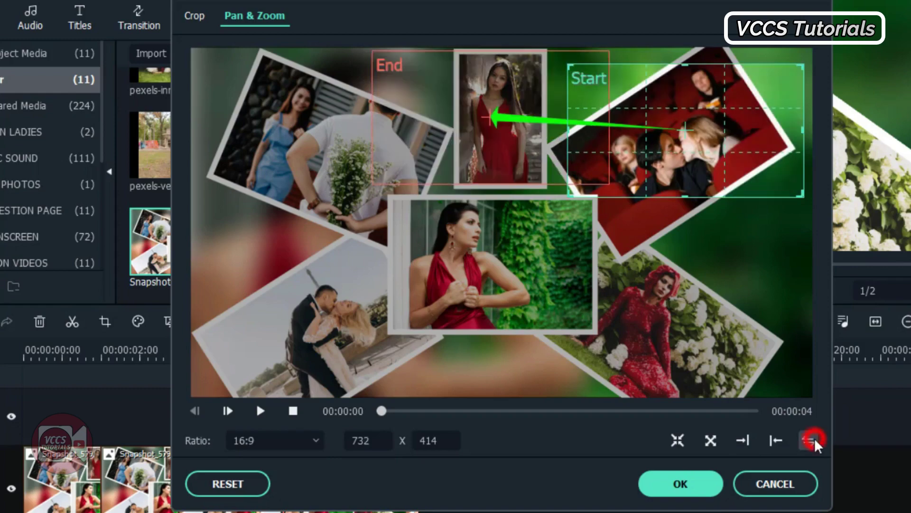
left_click(260, 411)
left_click(680, 483)
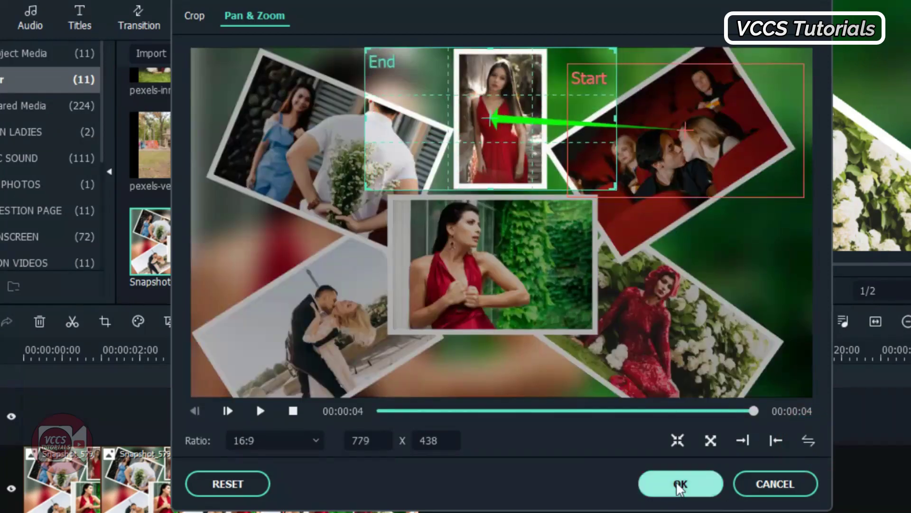
- Make the eighth clip's Pan & Zoom pull out from a 732 x 414 frame on the central photo to the full 1920 x 1080 collage, then preview it
left_click(103, 320)
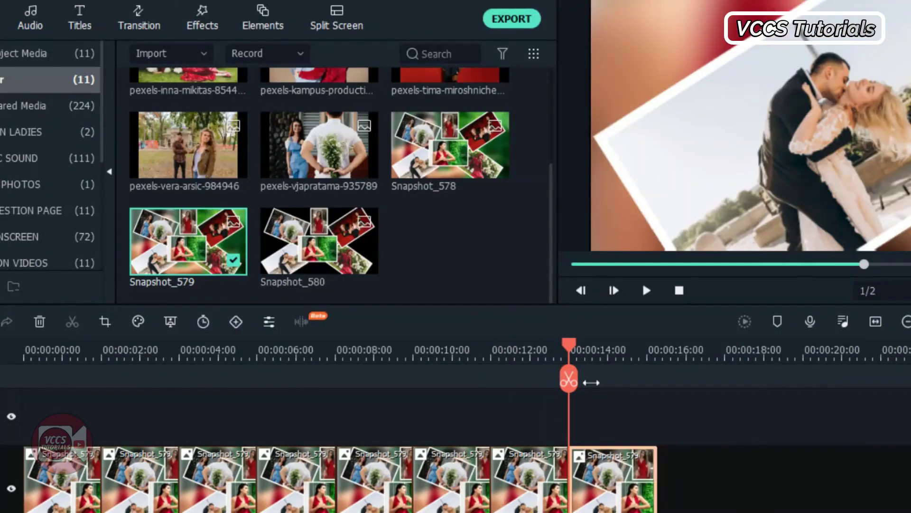
left_click(104, 322)
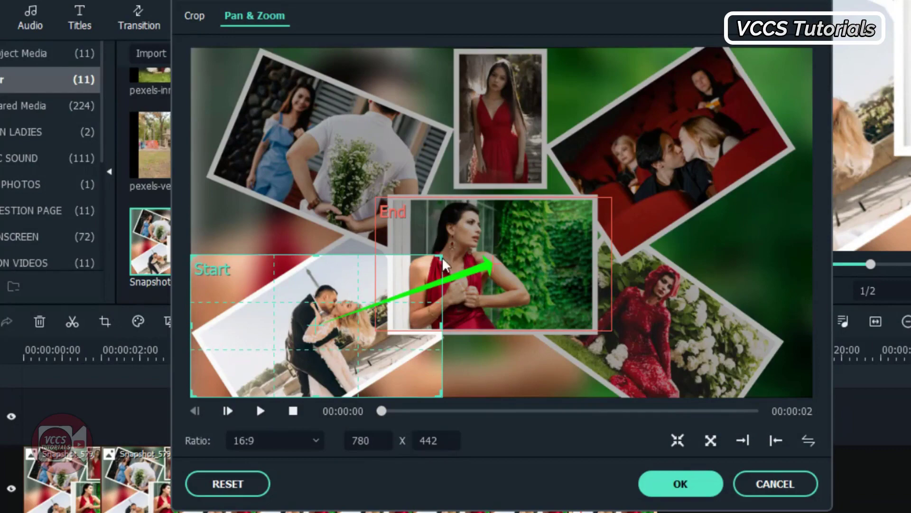
left_click_drag(443, 256, 821, 125)
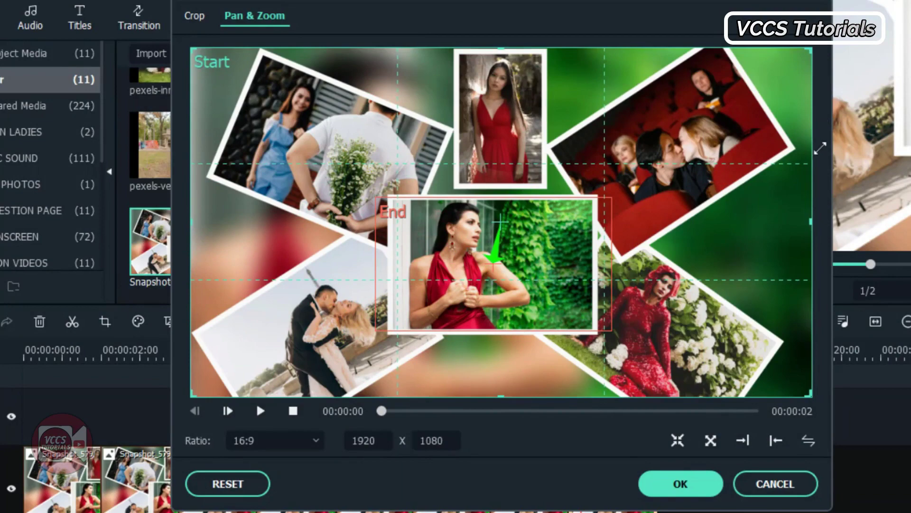
left_click(808, 440)
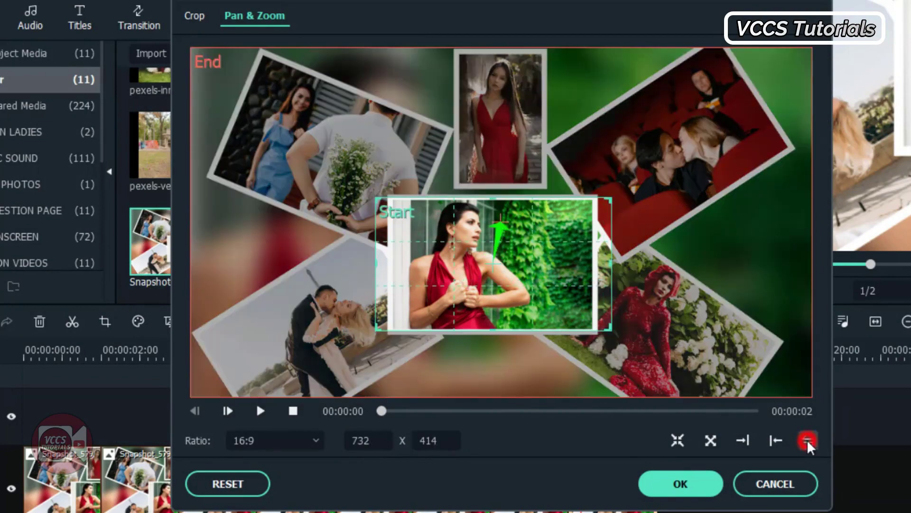
left_click(260, 411)
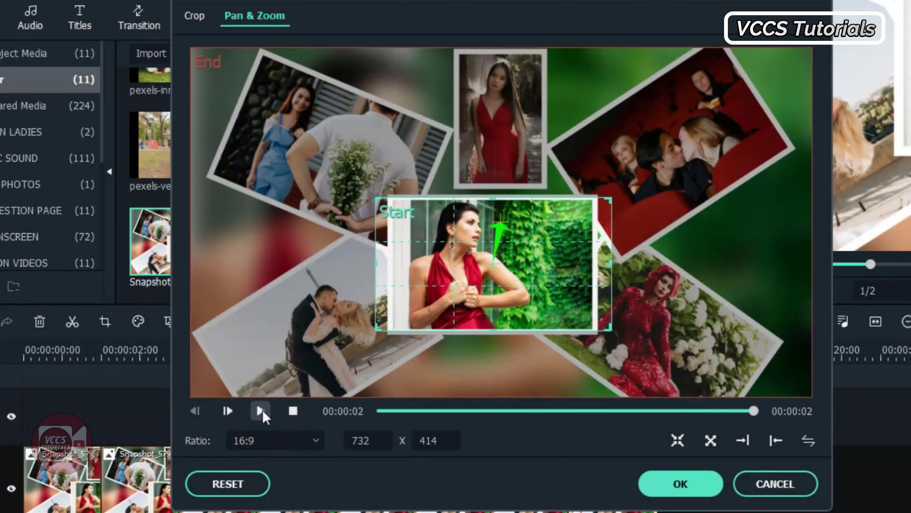
left_click(675, 485)
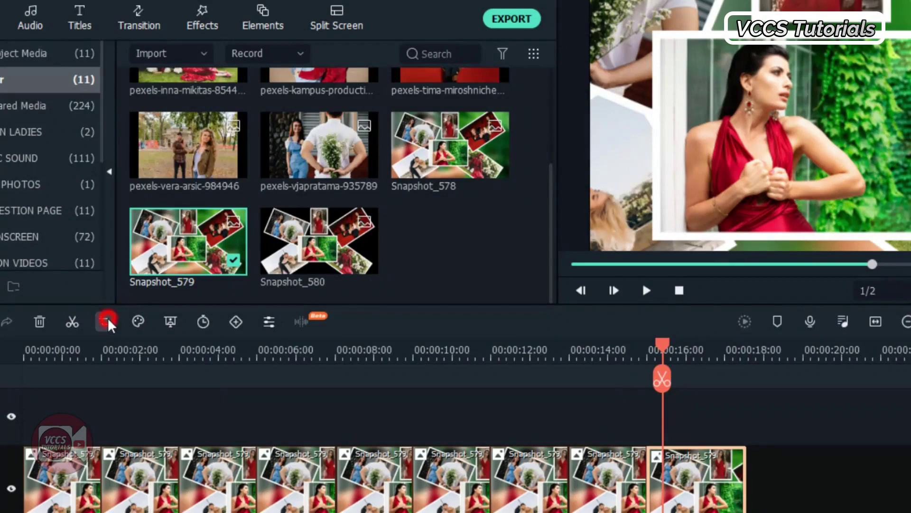
- Make the ninth clip's Pan & Zoom go from the full collage to a 131 x 74 End frame on the central photo, and preview it
left_click(104, 322)
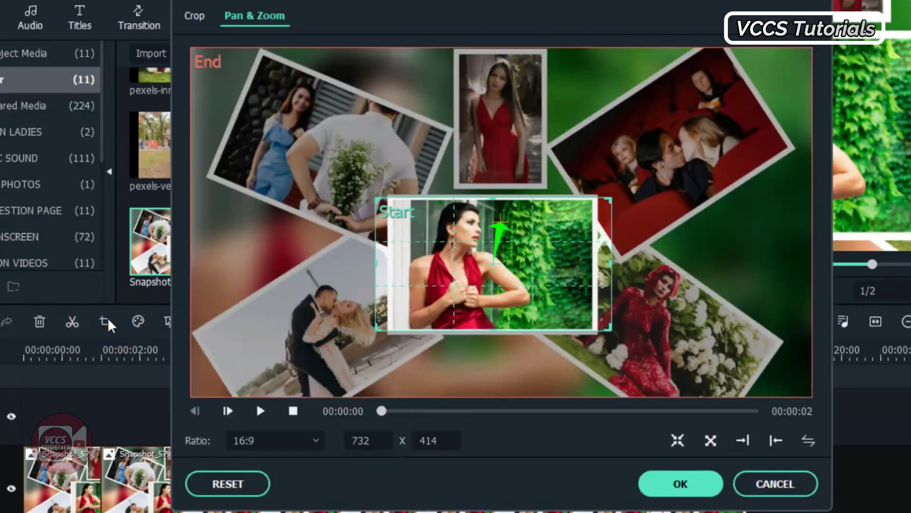
left_click_drag(606, 203, 412, 331)
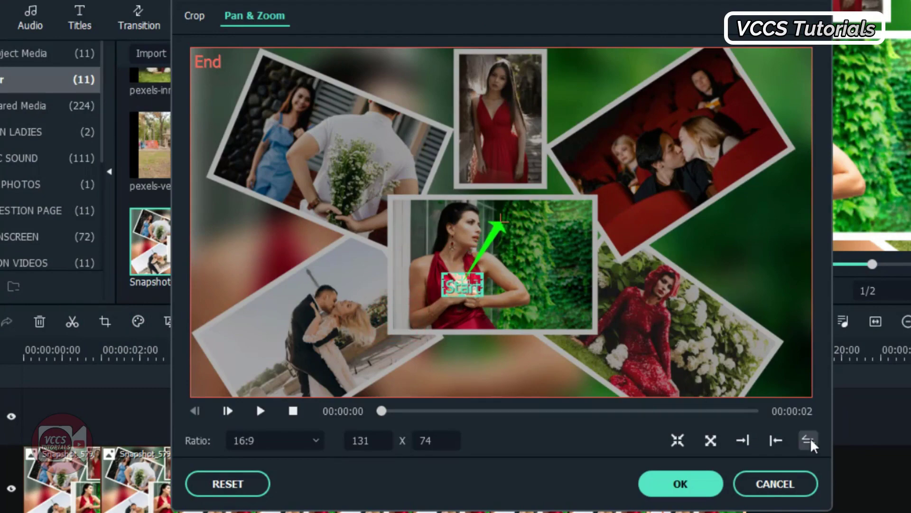
left_click(809, 441)
left_click(261, 411)
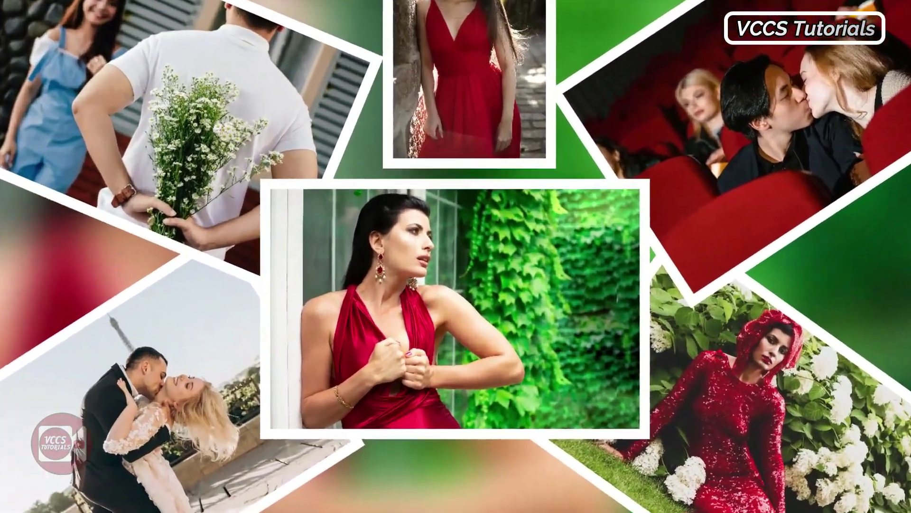
left_click(677, 484)
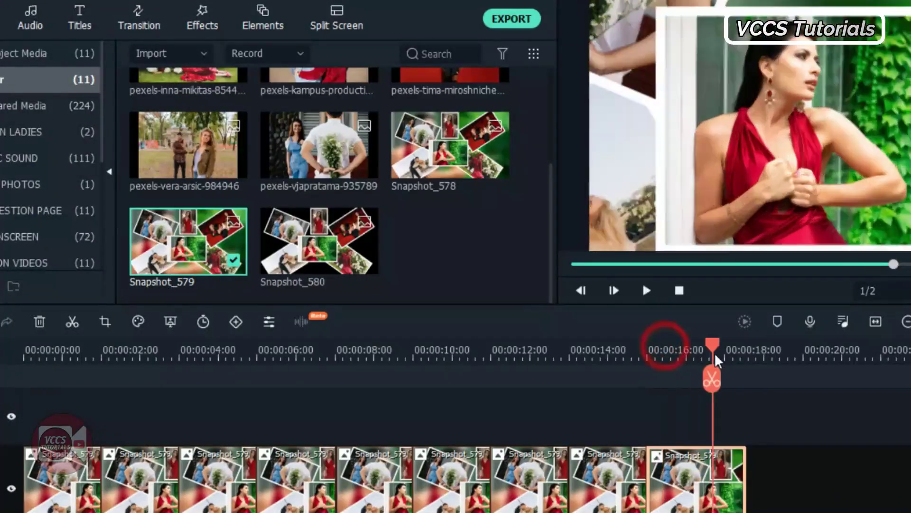
- Extend the last clip to end at about 19 seconds and return the playhead to the beginning
left_click_drag(745, 475, 773, 474)
left_click_drag(716, 346, 764, 346)
left_click_drag(772, 473, 766, 474)
left_click_drag(763, 340, 2, 466)
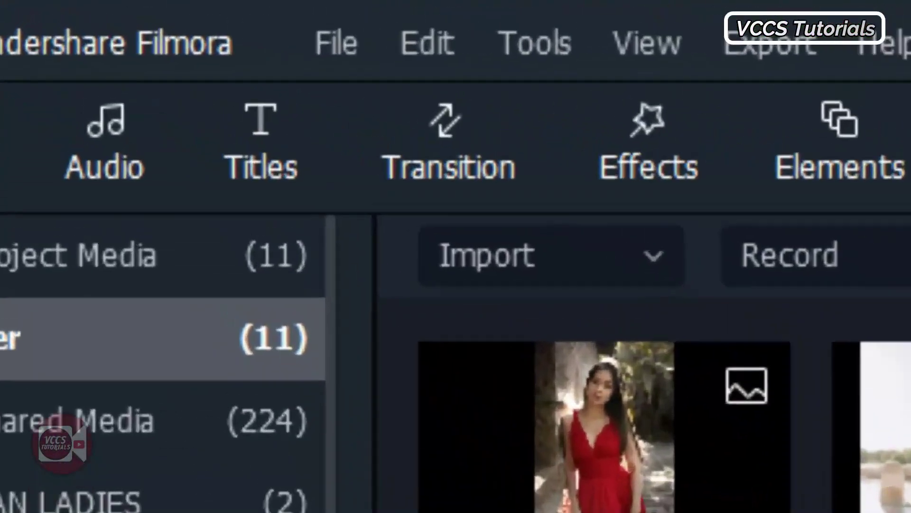
- Add the 3D transition Orb 1 between the first and second clips and play it back
left_click(489, 155)
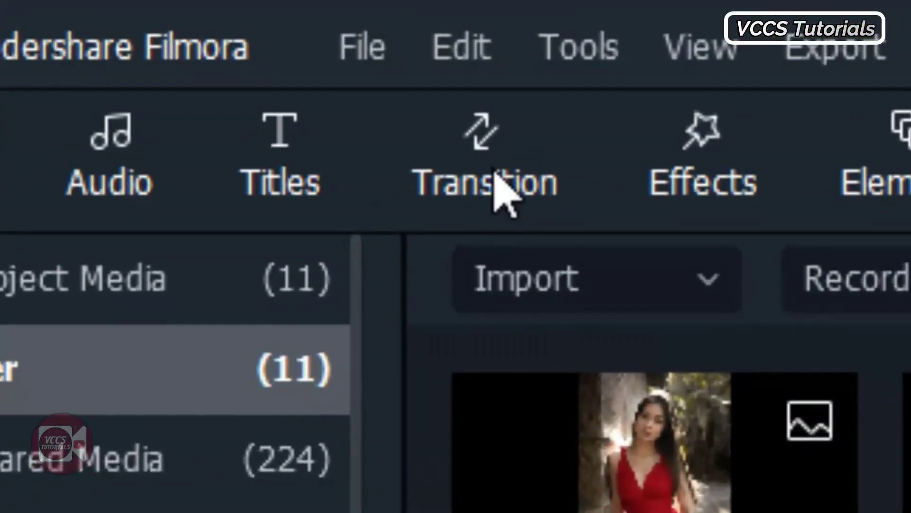
left_click(493, 172)
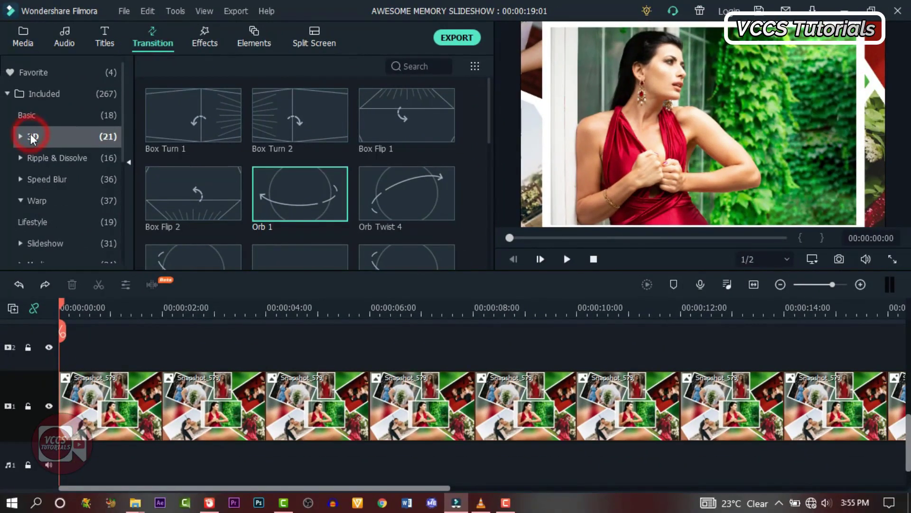
left_click_drag(224, 321, 158, 409)
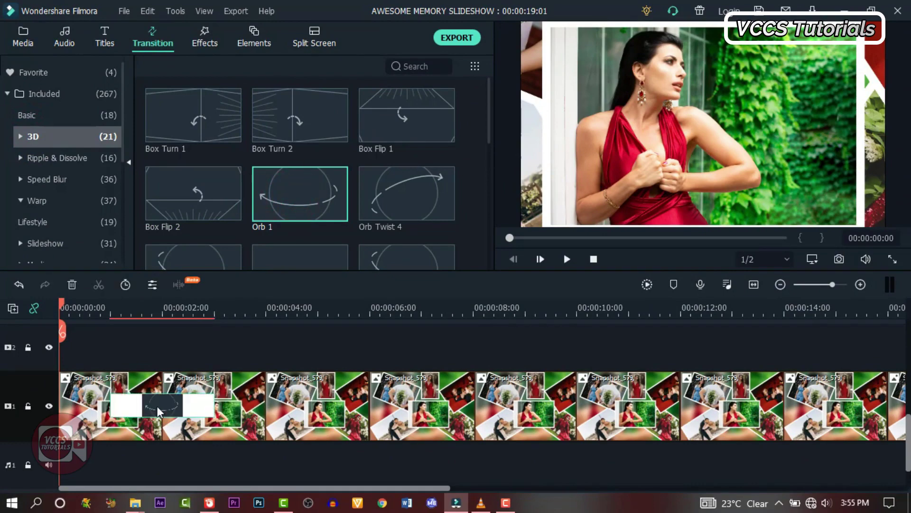
left_click(92, 309)
left_click(567, 259)
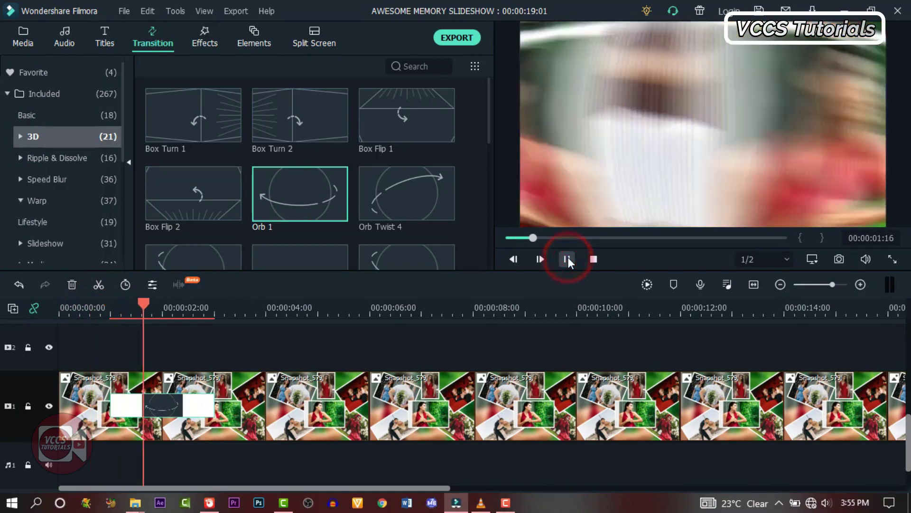
left_click(567, 259)
- Add 3D transitions to the cuts from 4 to 12 seconds, using Orb Twist 2 at the 6-second cut
scroll(423, 245, "down", 3)
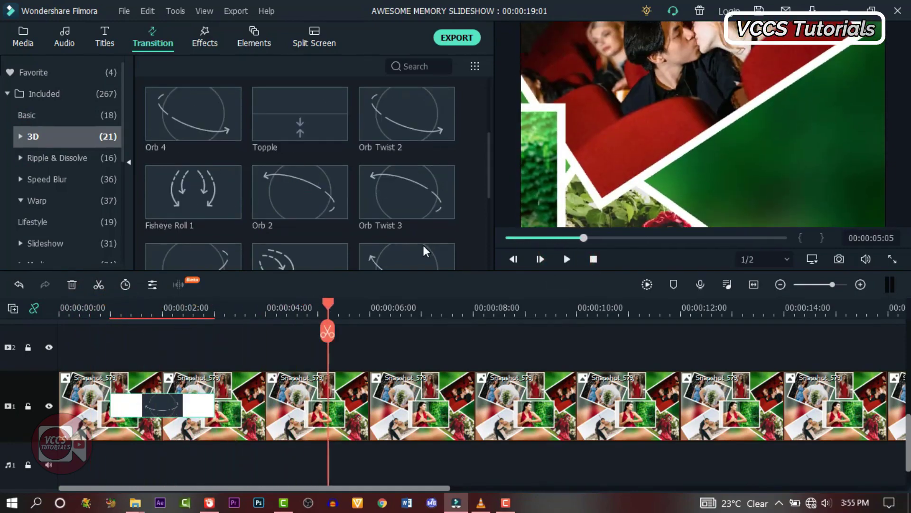
mouse_move(208, 109)
left_click_drag(222, 223, 264, 403)
left_click_drag(407, 122, 370, 403)
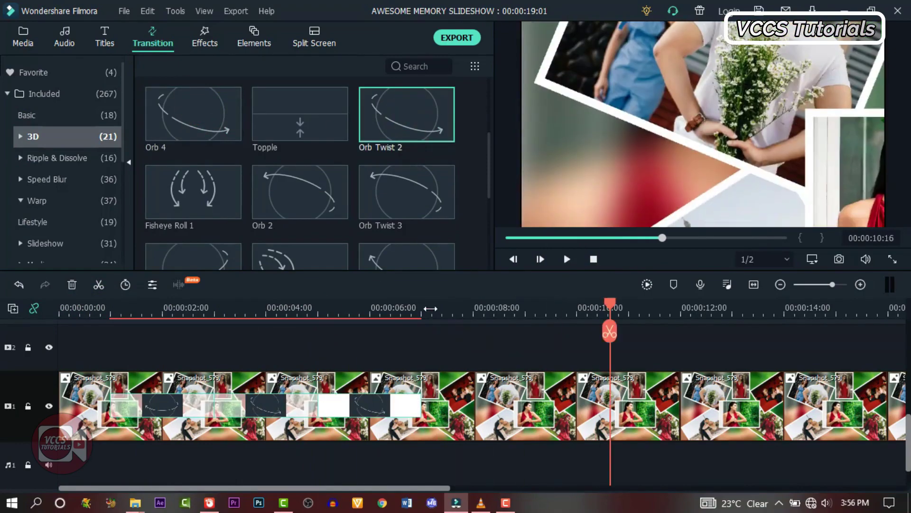
left_click_drag(406, 115, 474, 403)
left_click_drag(407, 256, 577, 404)
left_click_drag(193, 192, 676, 406)
- Place Warp Zoom 6 at the 14-second cut, Warp Zoom 3 at 16 seconds, and Dissolve at the end of the last clip
left_click_drag(407, 116, 340, 387)
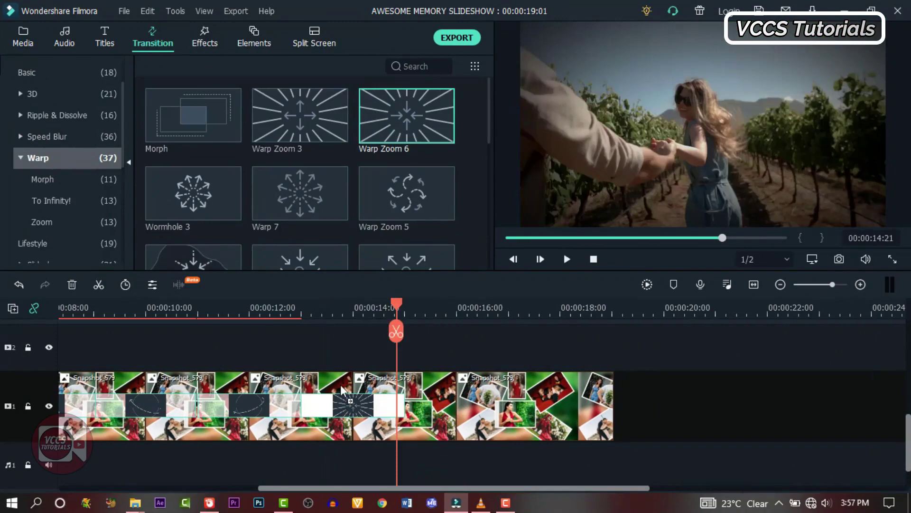
left_click(279, 125)
left_click_drag(278, 125, 453, 408)
left_click(30, 74)
left_click_drag(190, 113, 570, 403)
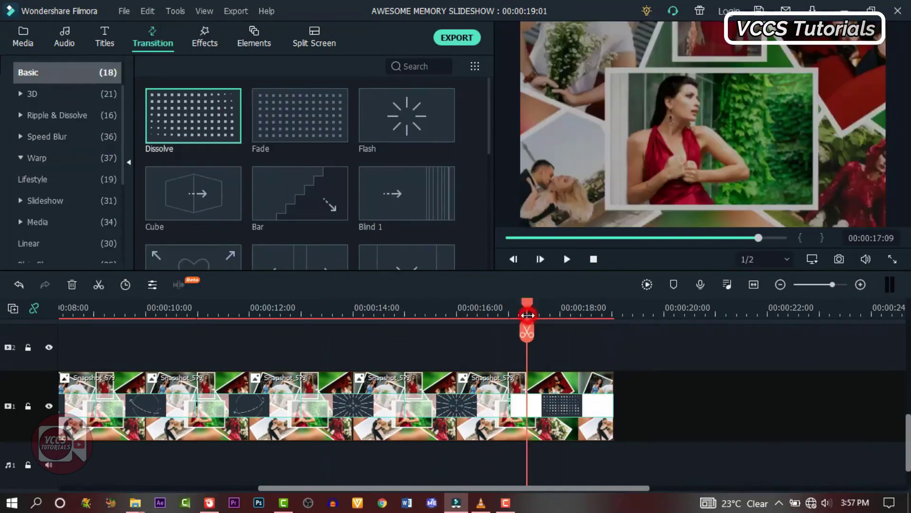
- Add a Warp transition at the beginning of the first clip
scroll(224, 350, "left", 10)
left_click(30, 93)
left_click(38, 158)
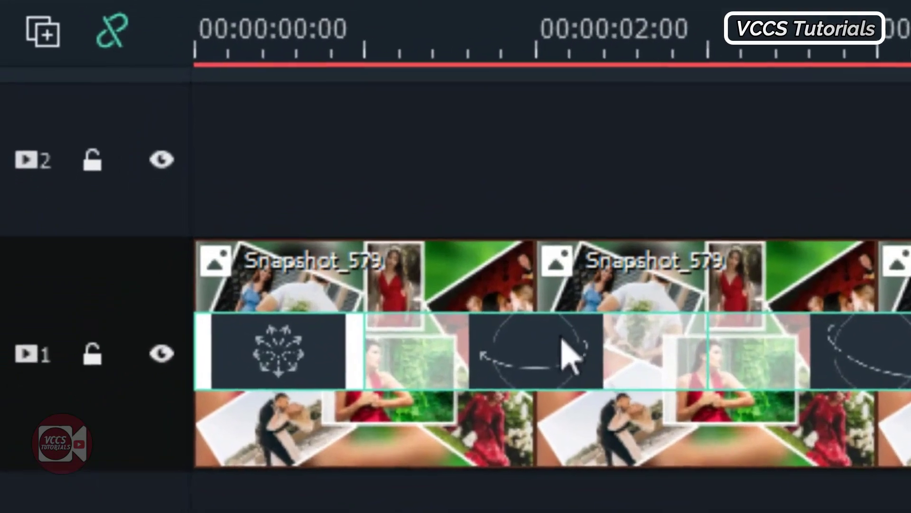
- Set the transition duration to 00:00:00:20, apply it to all transitions, and play the slideshow with the whole timeline fitted
left_click(169, 399)
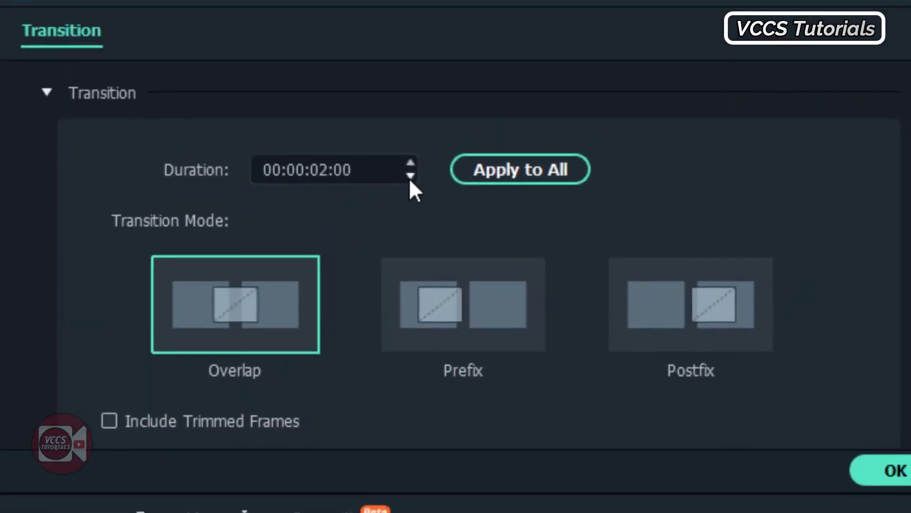
left_click(409, 178)
left_click_drag(409, 178, 410, 178)
left_click(492, 170)
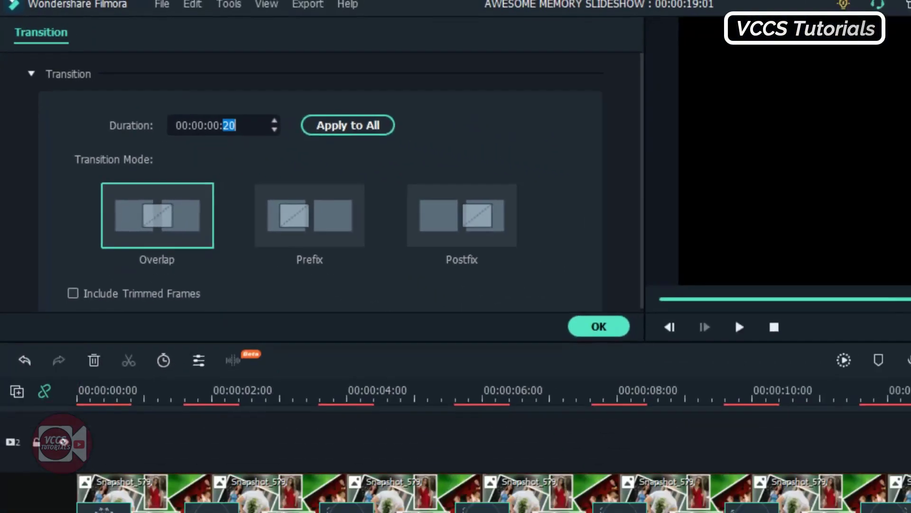
left_click(755, 285)
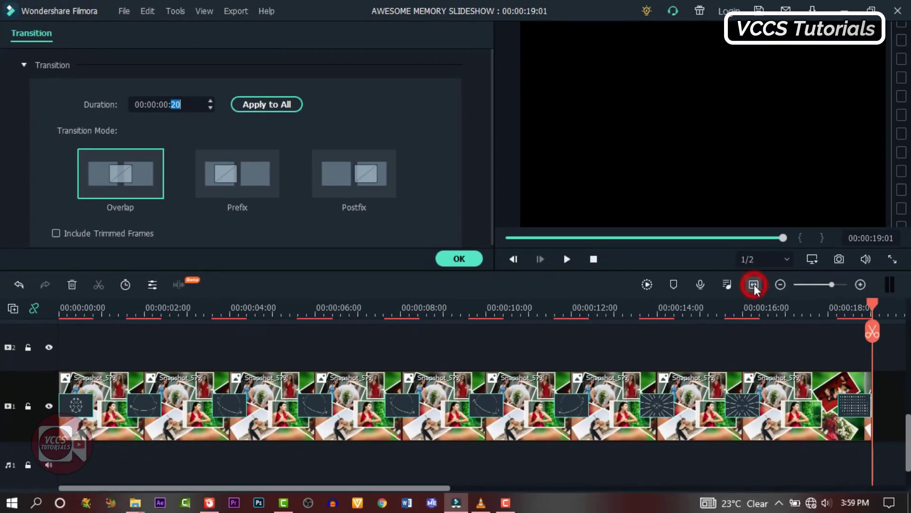
left_click(460, 258)
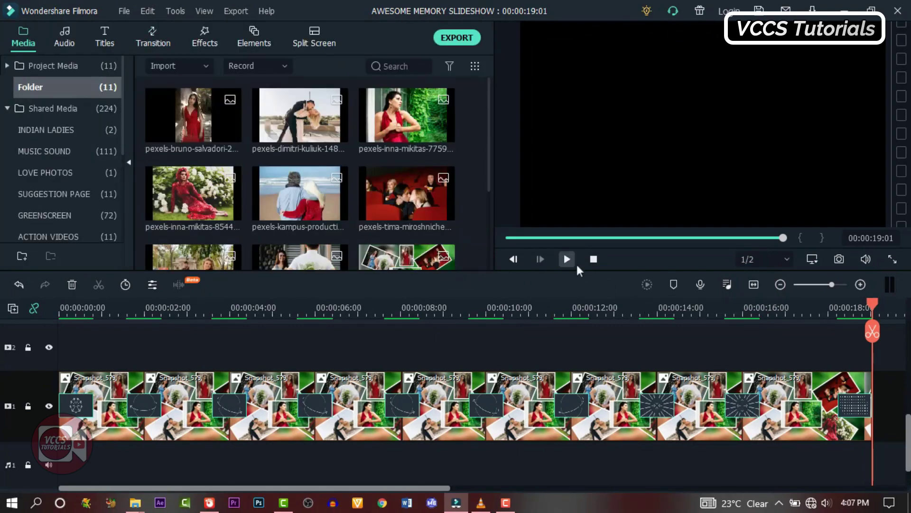
left_click(566, 259)
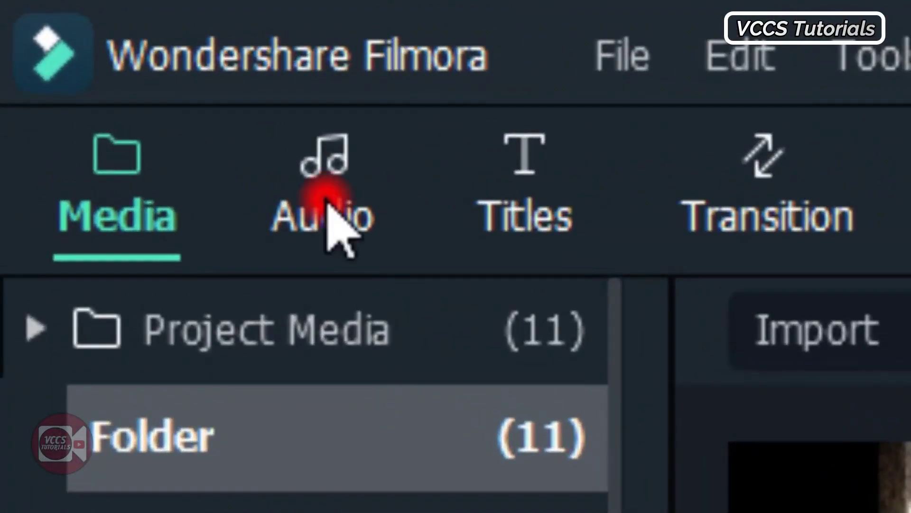
- Search the included audio for AIR and place mixkit-air-woosh-1489 at the start of the audio track
left_click(328, 202)
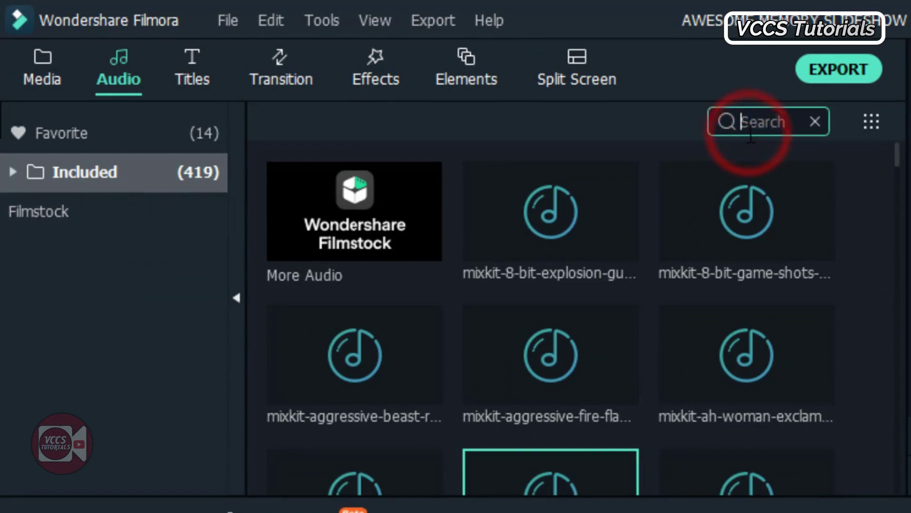
type("AIR")
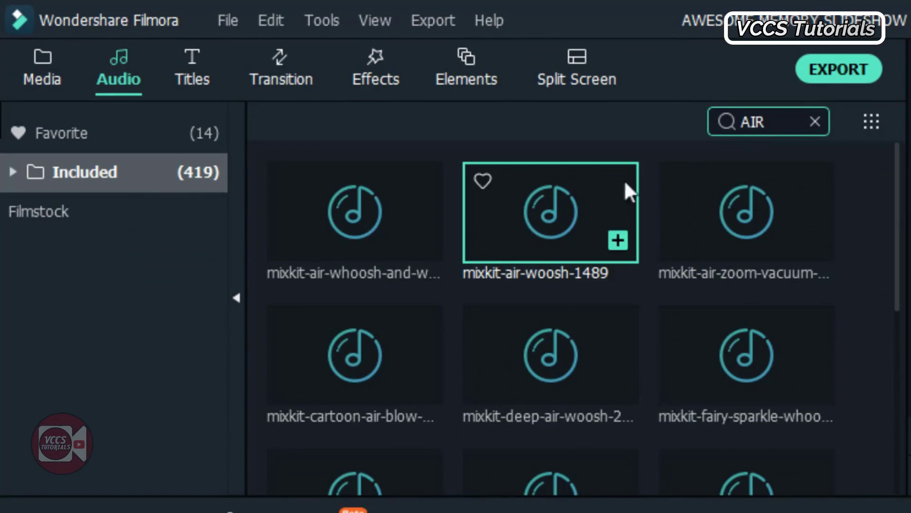
left_click(490, 230)
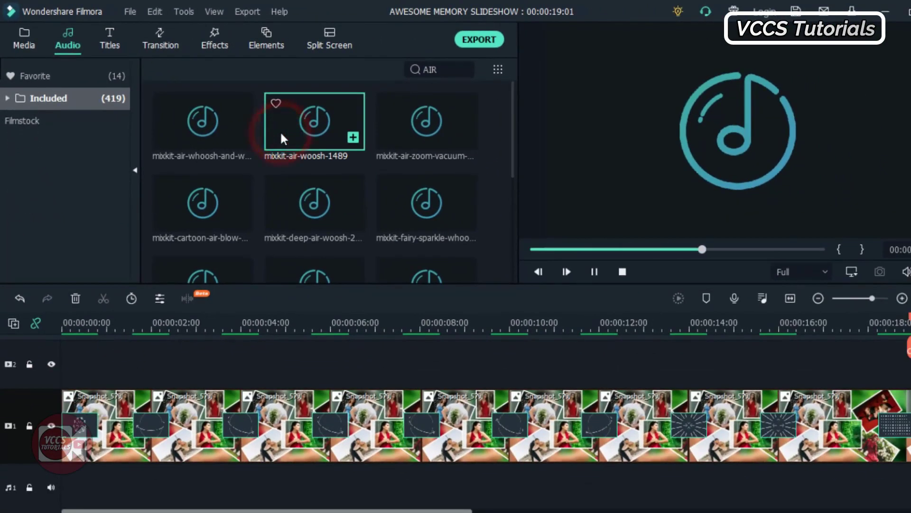
left_click_drag(292, 125, 192, 459)
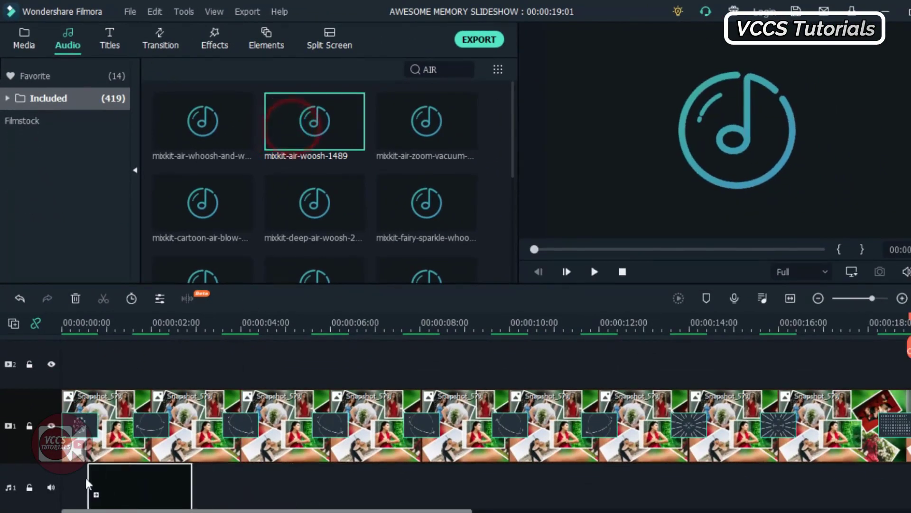
left_click_drag(30, 472, 33, 473)
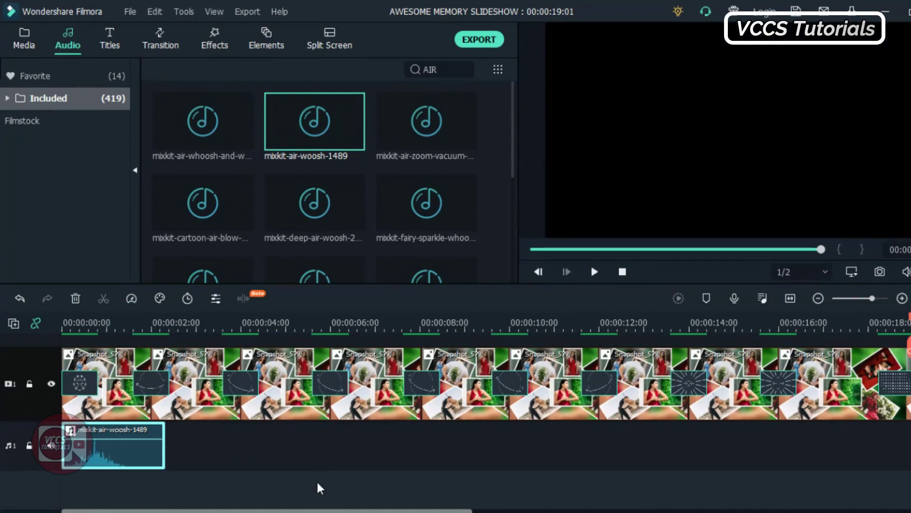
- Lower the whoosh clip's volume to about -6 dB and trim its end to about 1.4 seconds
double_click(127, 453)
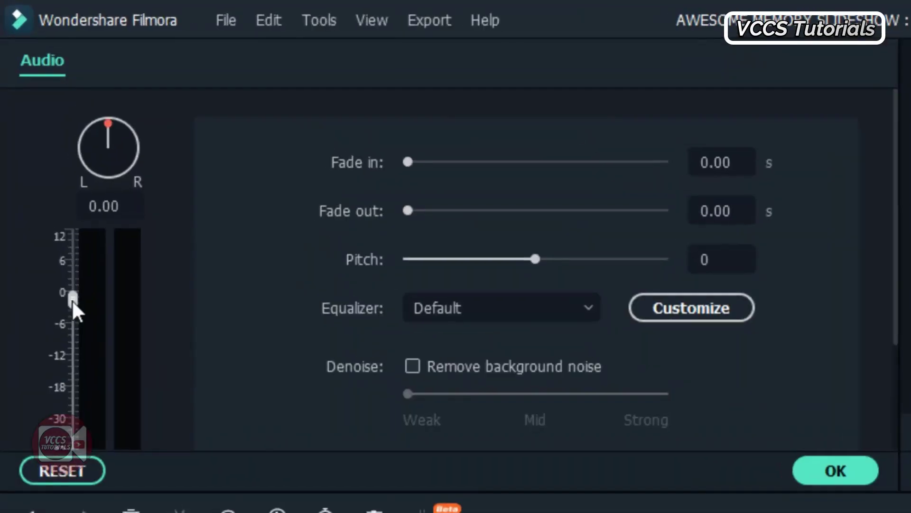
left_click_drag(42, 171, 42, 189)
left_click_drag(163, 453, 130, 486)
- Copy the trimmed whoosh clip and paste it under the second and third transitions, at about 1.5 and 3.5 seconds
right_click(114, 487)
left_click(141, 181)
left_click(141, 344)
right_click(141, 476)
left_click(174, 111)
left_click_drag(204, 337, 238, 352)
left_click_drag(214, 319, 210, 319)
right_click(211, 437)
left_click(240, 117)
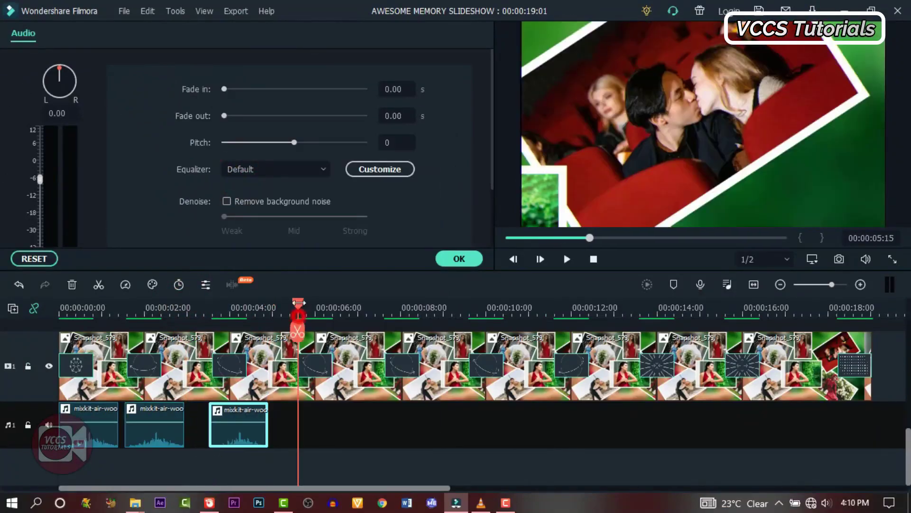
- Paste the whoosh clip under the fourth to seventh transitions, at about 5.5, 7.5, 9.5 and 11.5 seconds
right_click(306, 416)
left_click(332, 171)
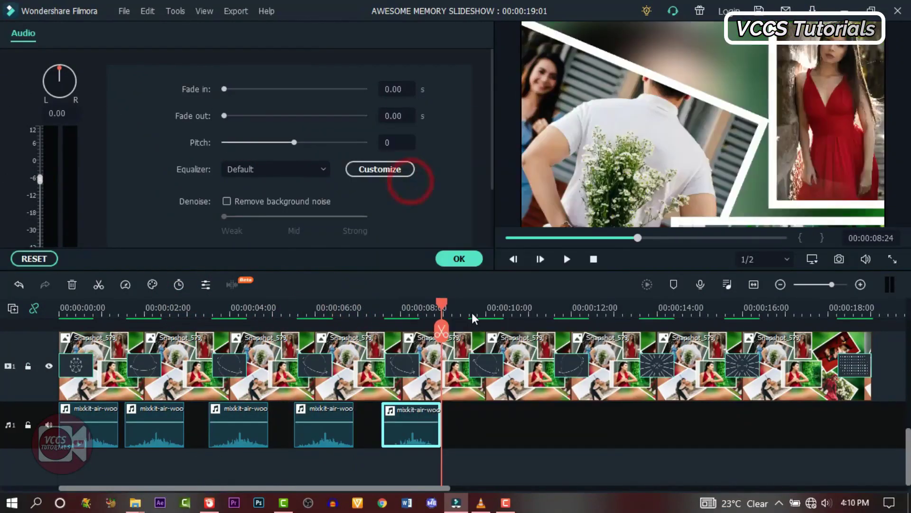
left_click_drag(467, 304, 468, 304)
right_click(469, 418)
left_click(495, 173)
left_click(551, 311)
right_click(551, 418)
left_click(577, 172)
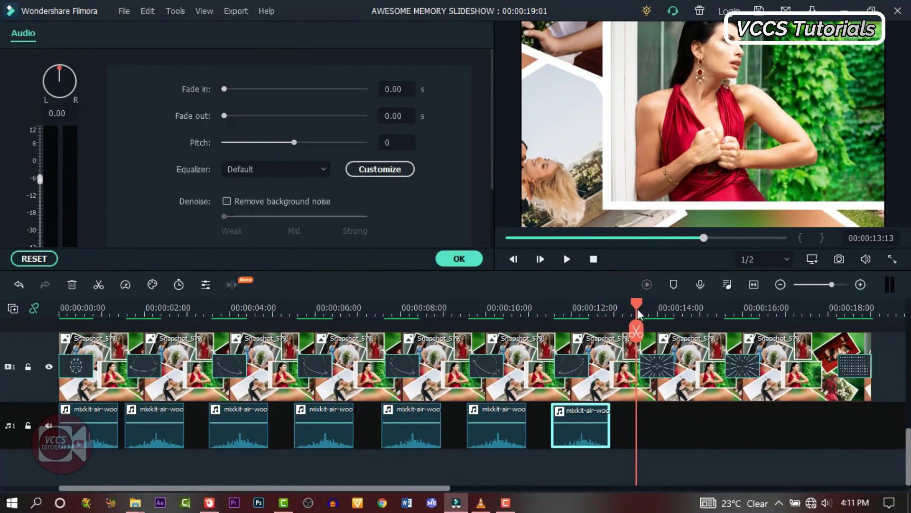
- Paste the whoosh clip under the last three transitions, at about 13.5, 15.5 and 18.2 seconds
right_click(637, 433)
left_click(663, 185)
left_click(721, 310)
right_click(722, 418)
left_click(714, 172)
left_click(838, 310)
right_click(838, 428)
left_click(706, 182)
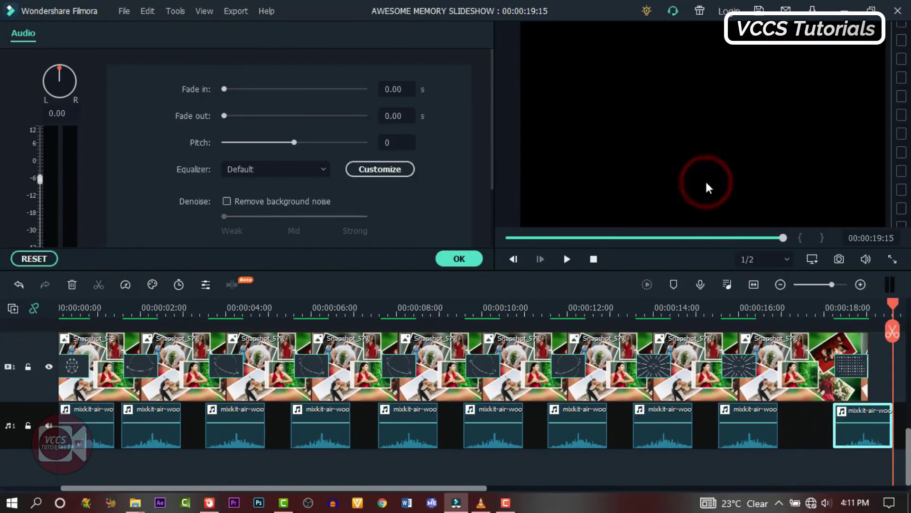
- Play the slideshow with its whoosh sounds and trim the last whoosh clip's start to about 18.6 seconds, under the final transition
left_click(459, 258)
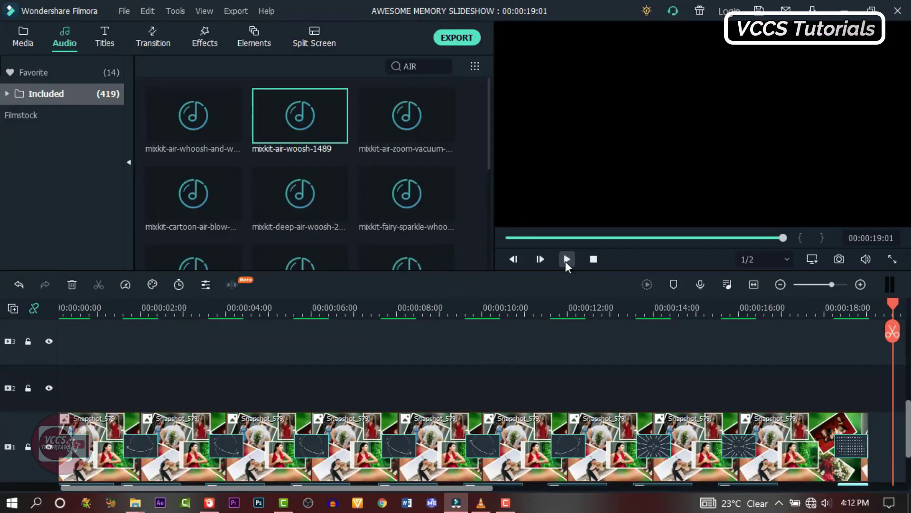
left_click(566, 259)
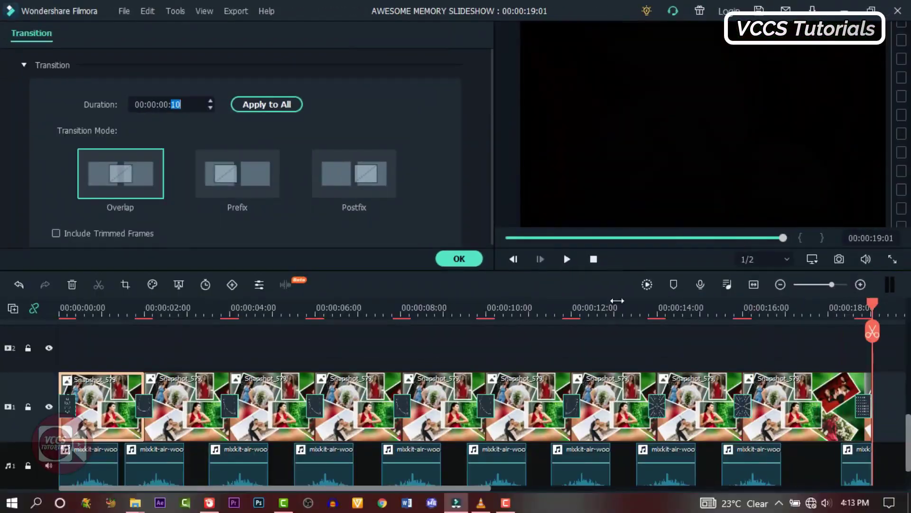
double_click(841, 444)
left_click_drag(842, 444, 854, 444)
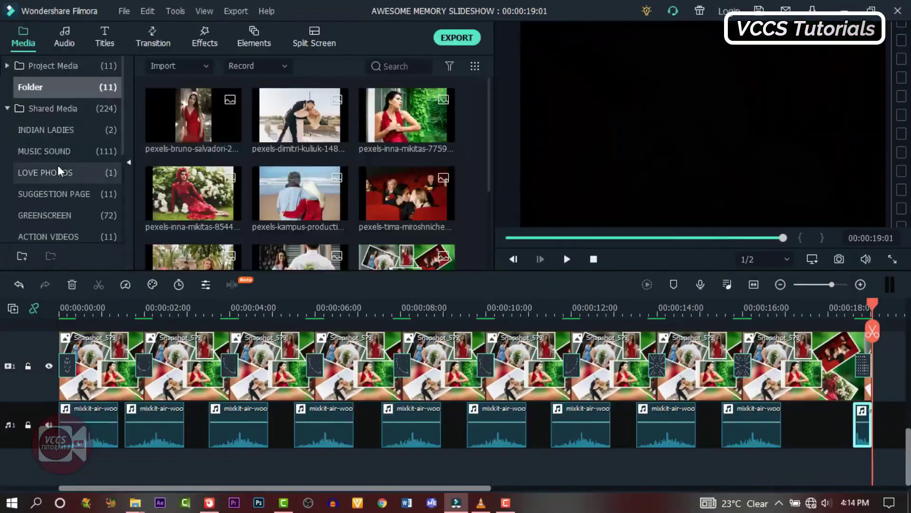
- Add Let It Me - Jeremy Black from the MUSIC SOUND folder to a second audio track at 0 seconds and play the slideshow
left_click(54, 152)
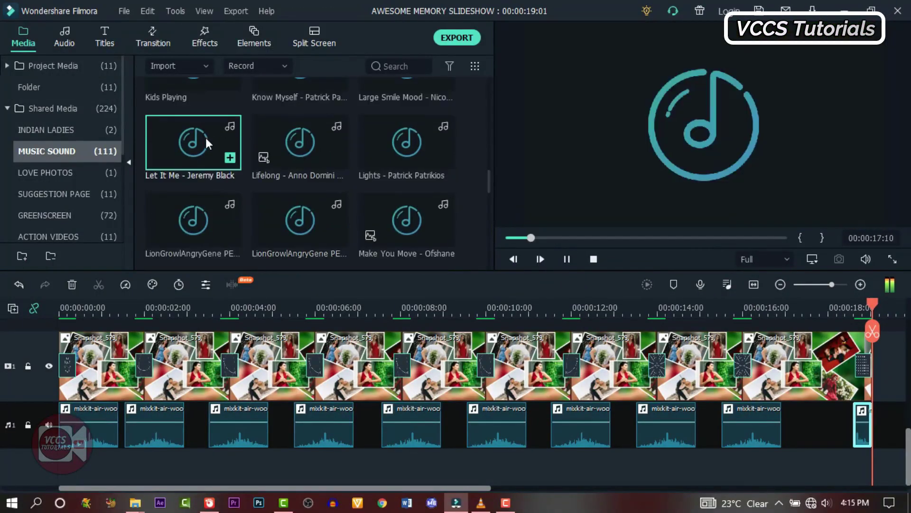
left_click_drag(206, 137, 158, 470)
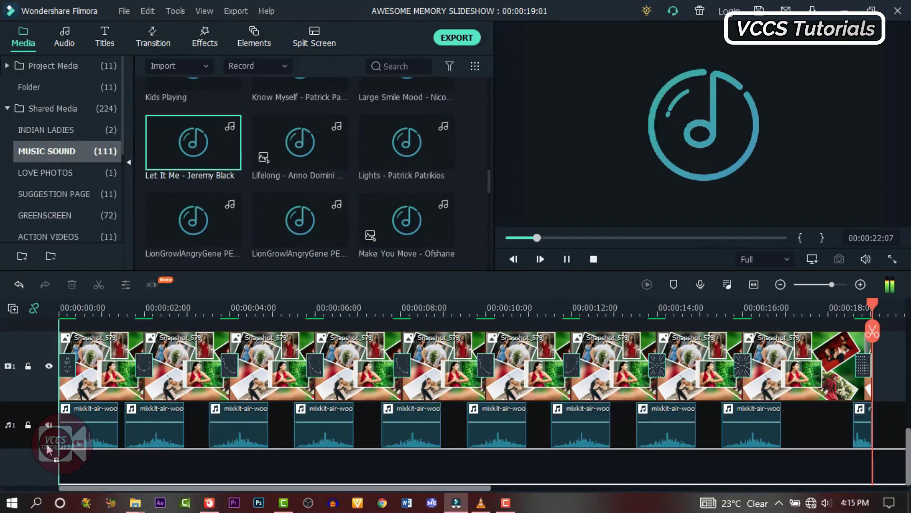
left_click_drag(47, 452, 53, 456)
scroll(485, 211, "up", 3)
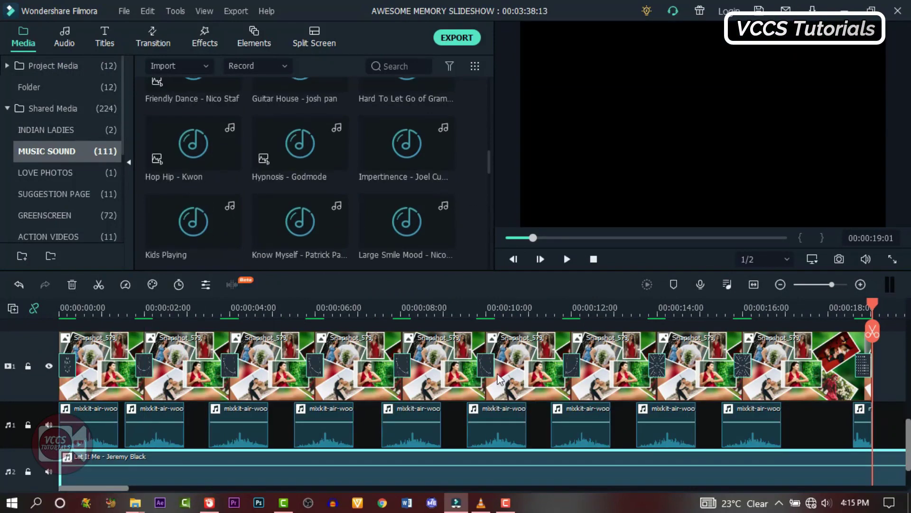
scroll(496, 367, "down", 1)
left_click(567, 259)
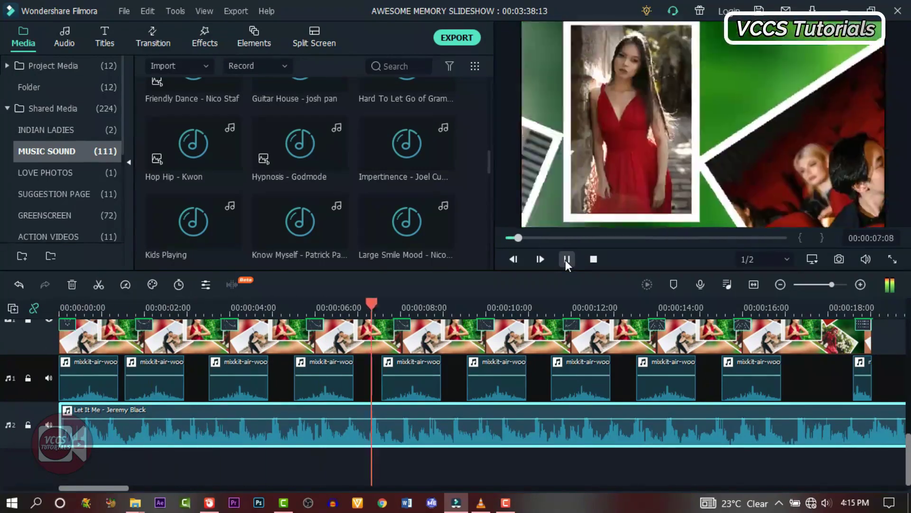